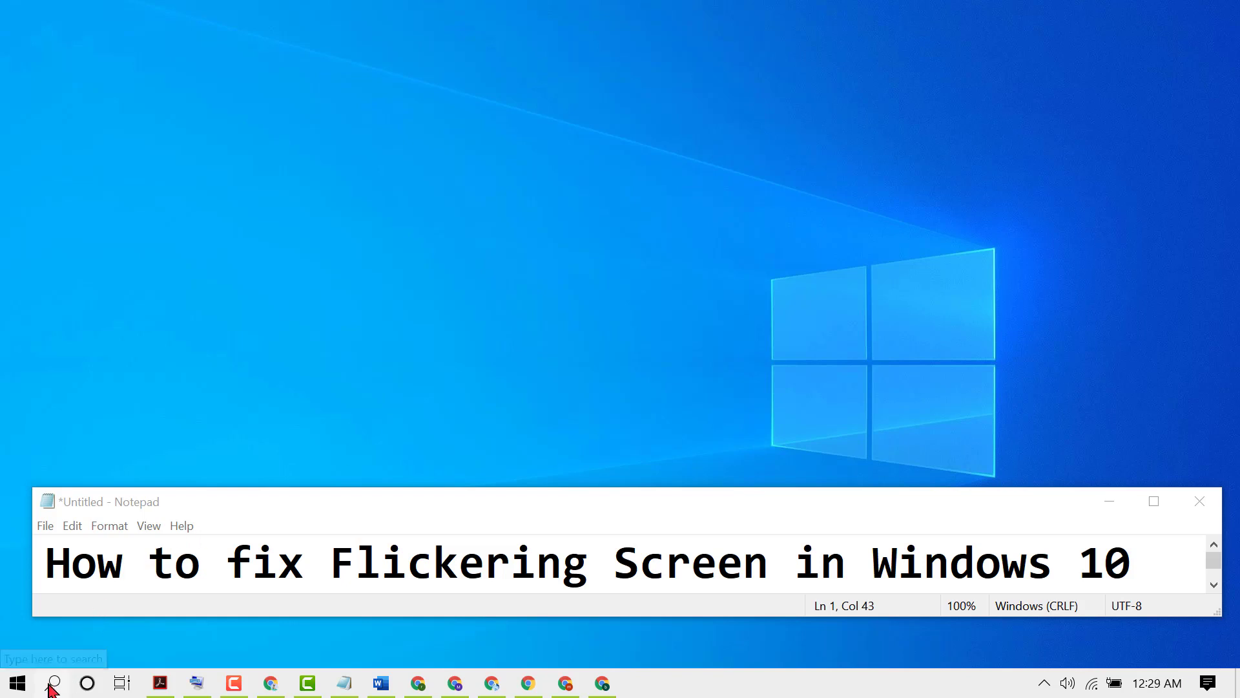
# - Go to Settings > System > Display and scroll down past the 1920 × 1080 resolution options
pyautogui.click(24, 686)
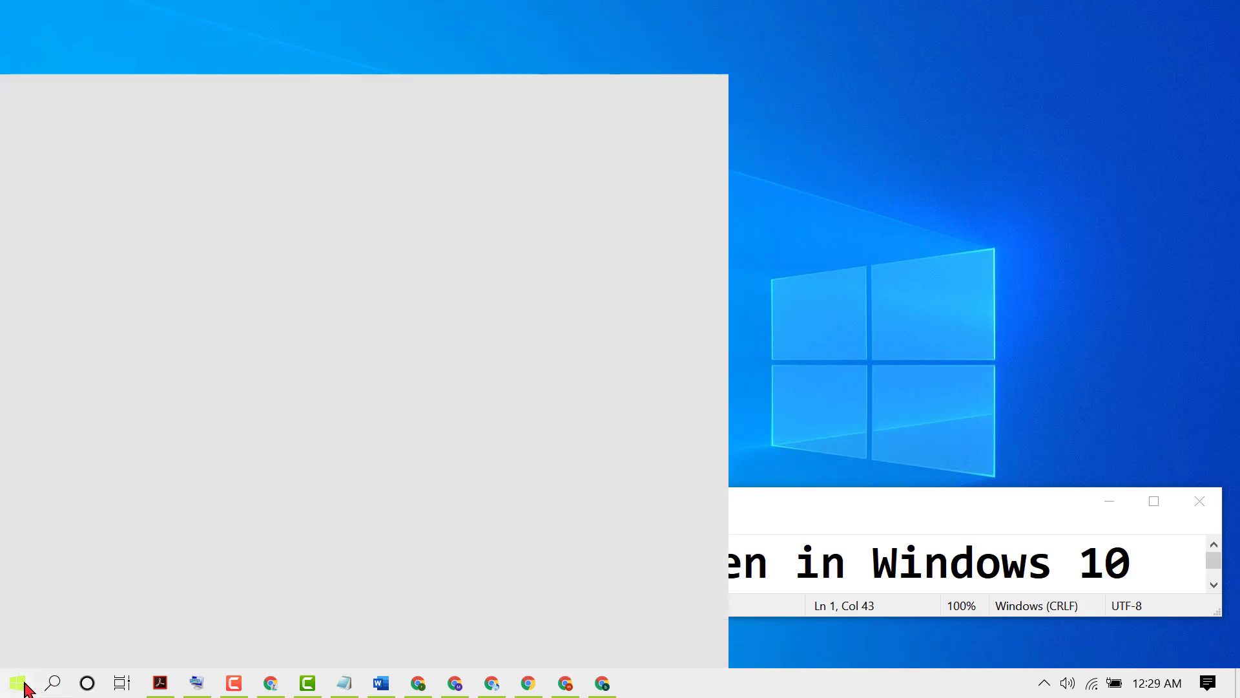
pyautogui.moveTo(46, 597)
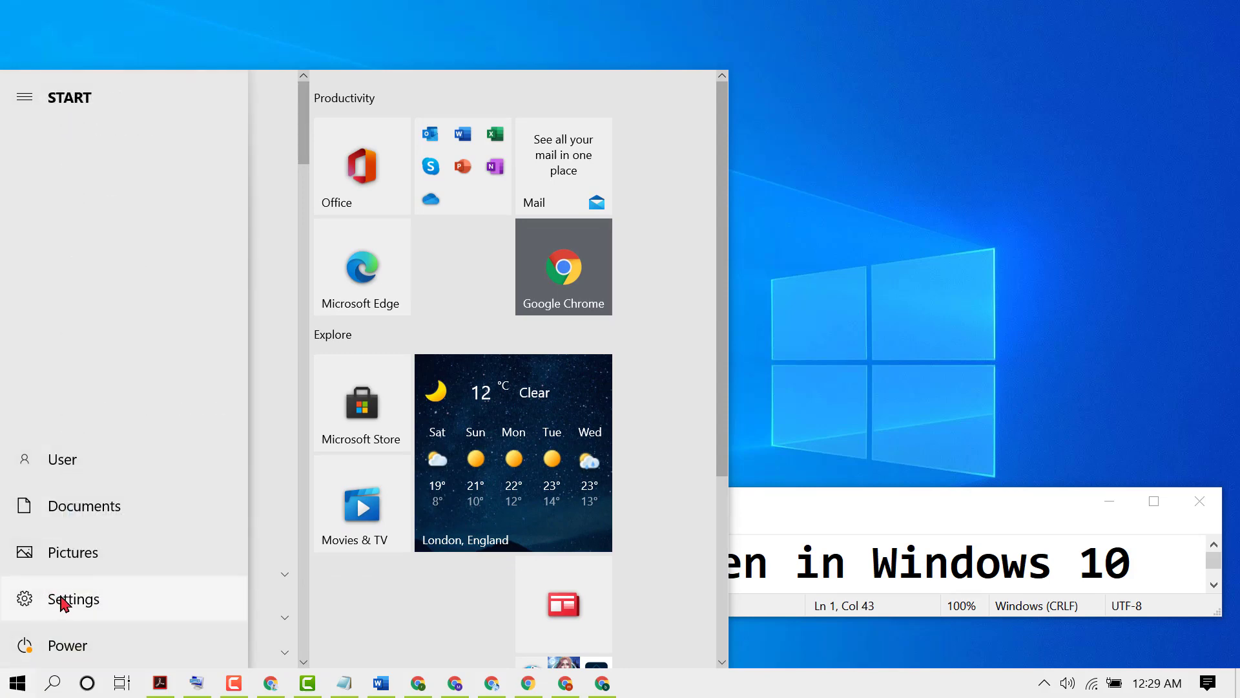
pyautogui.click(63, 602)
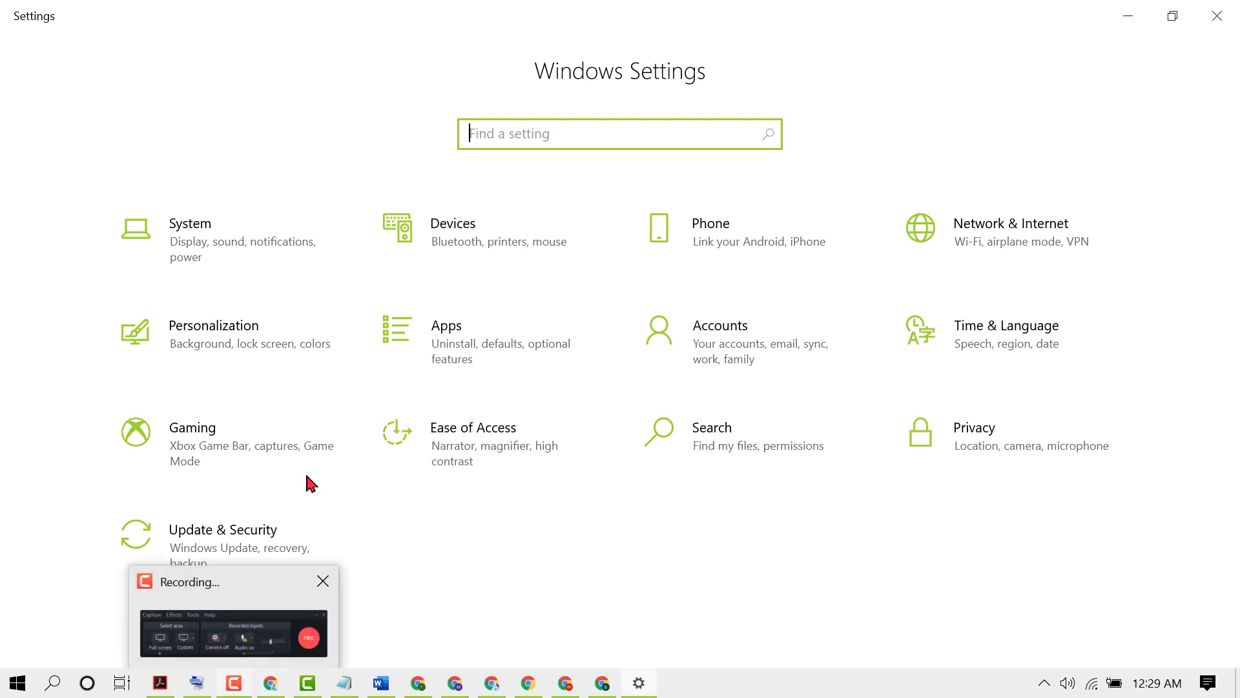
pyautogui.click(212, 236)
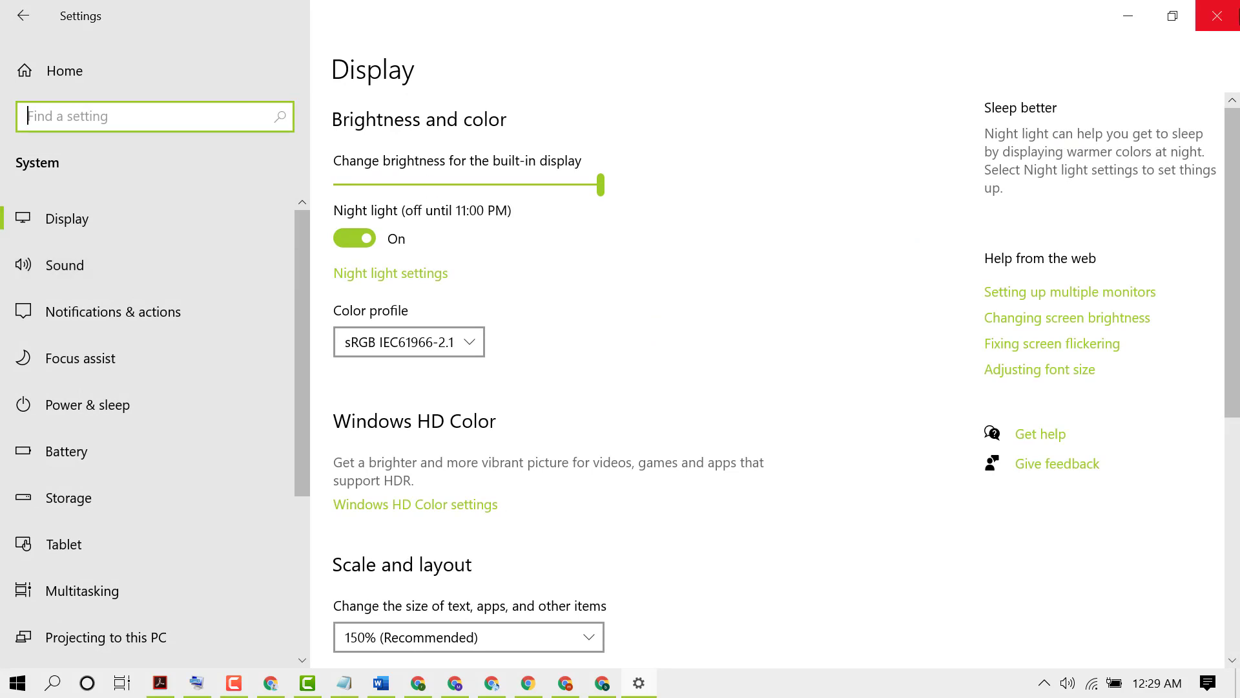
pyautogui.click(82, 223)
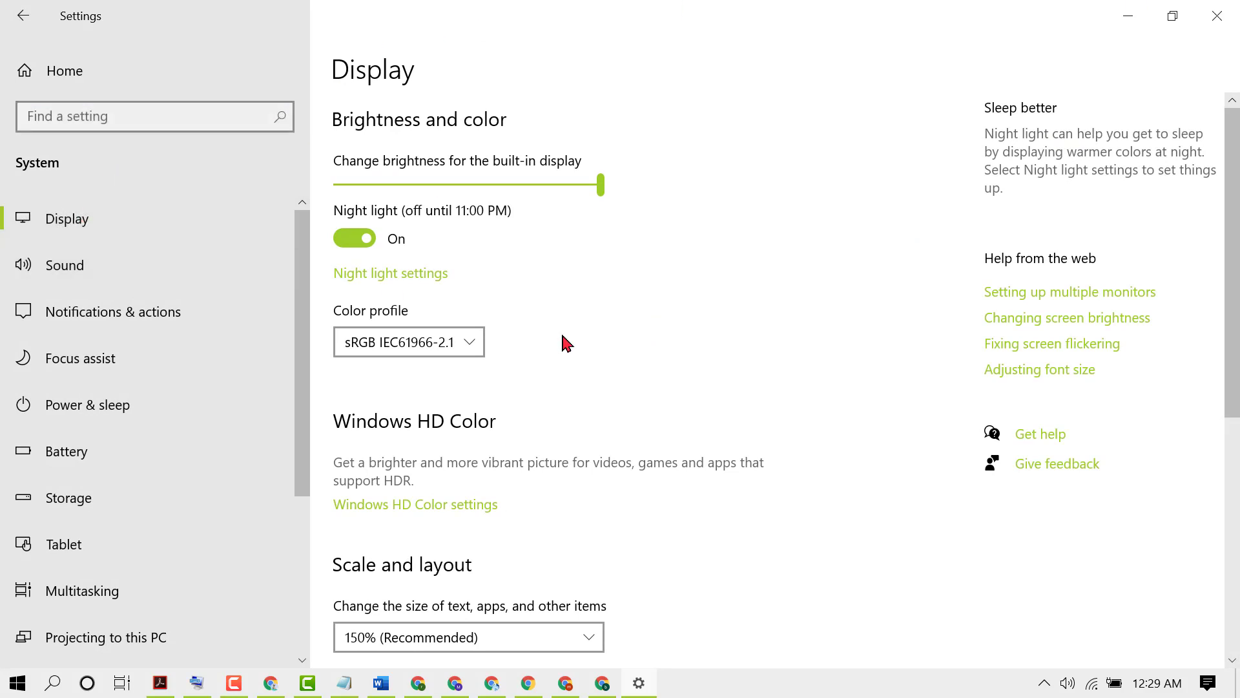
pyautogui.scroll(-8, 565, 339)
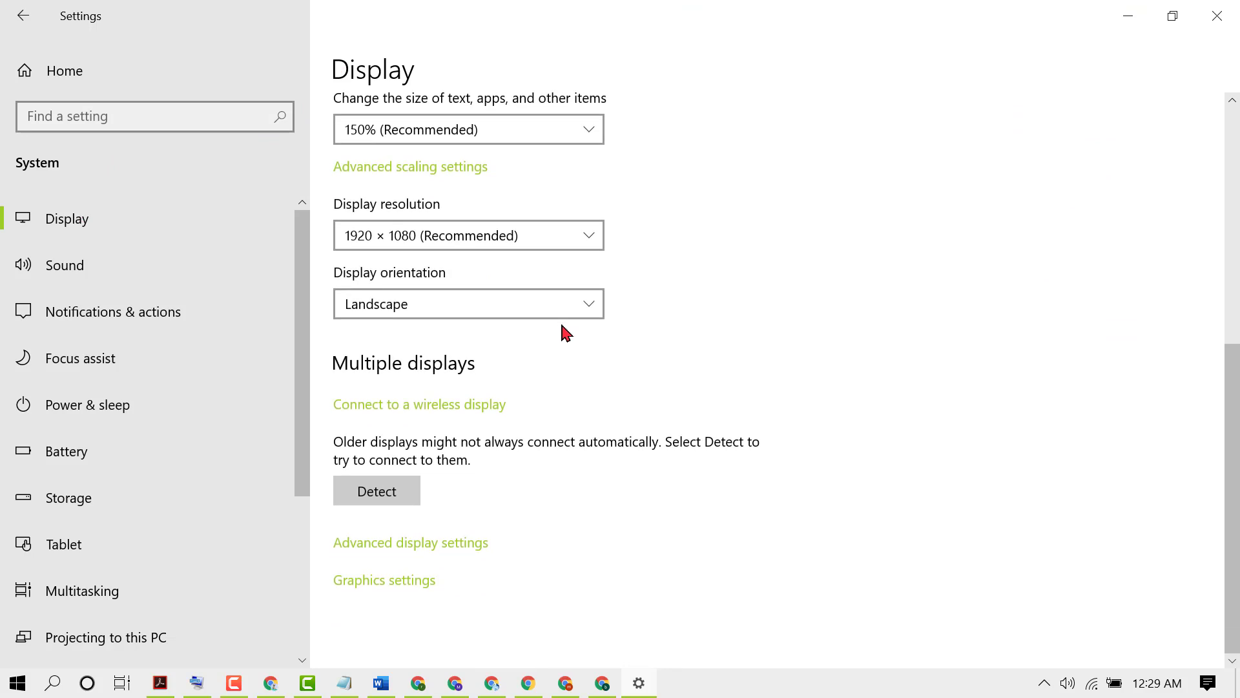
# - Open Advanced display settings and the display adapter properties for Display 1
pyautogui.click(414, 553)
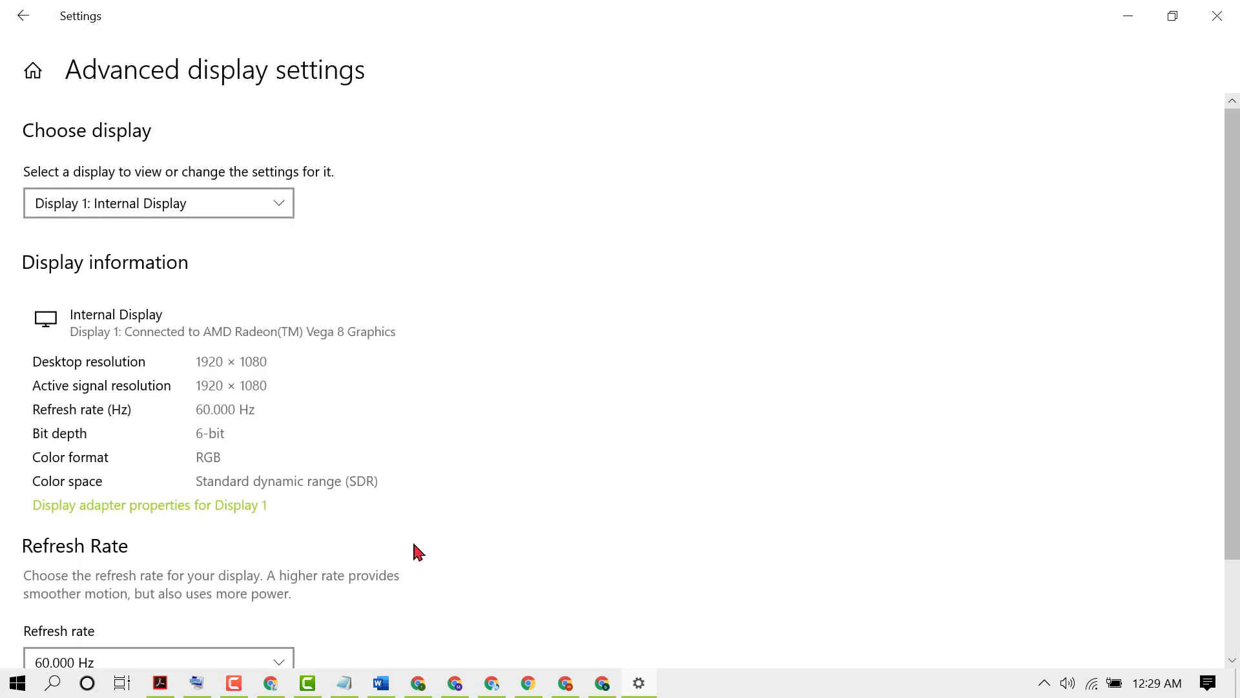
pyautogui.scroll(-2, 397, 515)
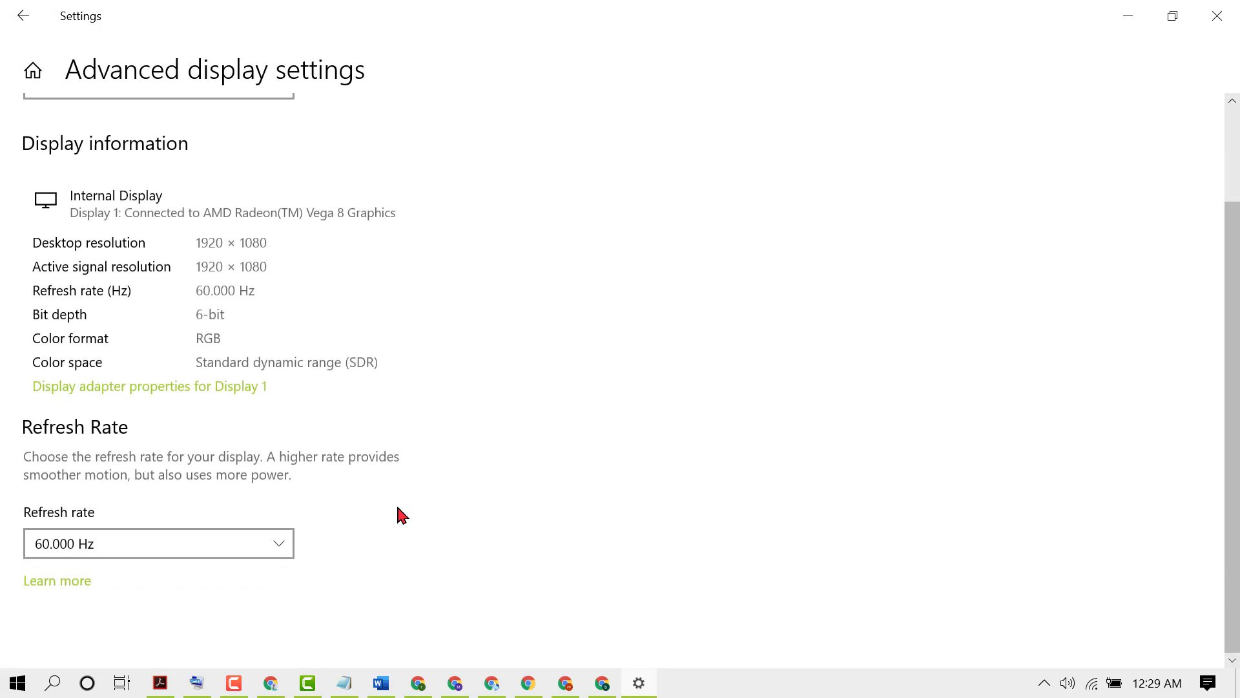
pyautogui.scroll(3, 396, 512)
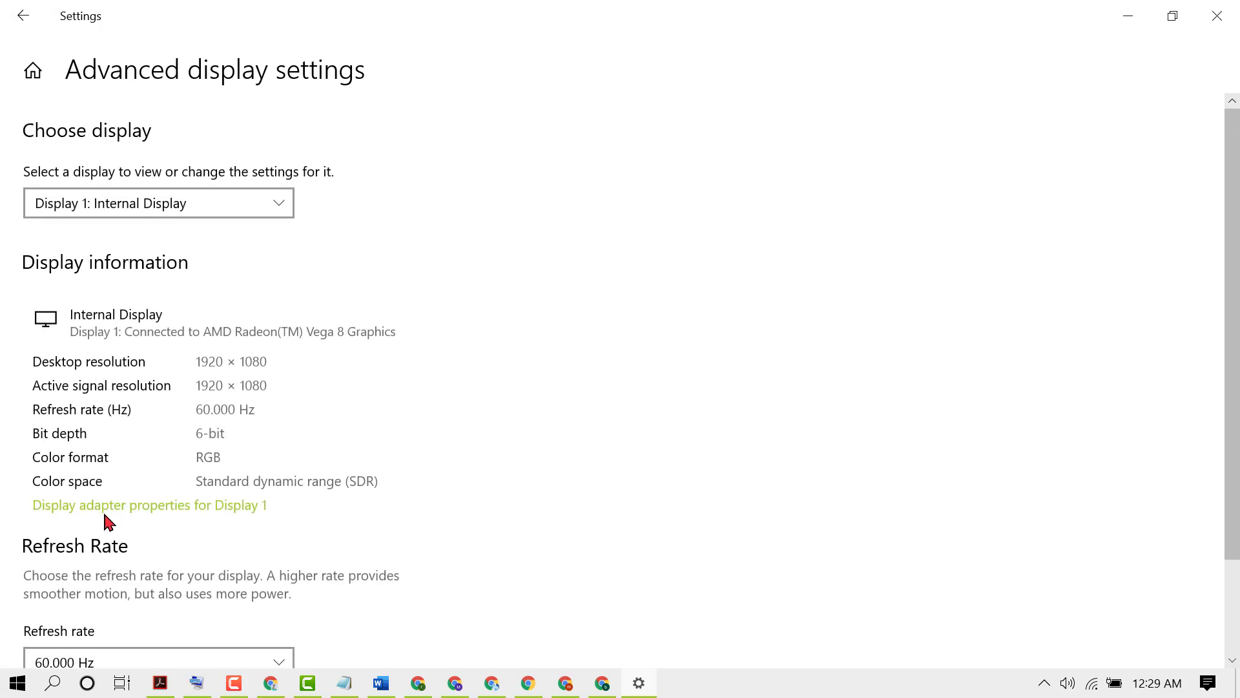
pyautogui.click(153, 510)
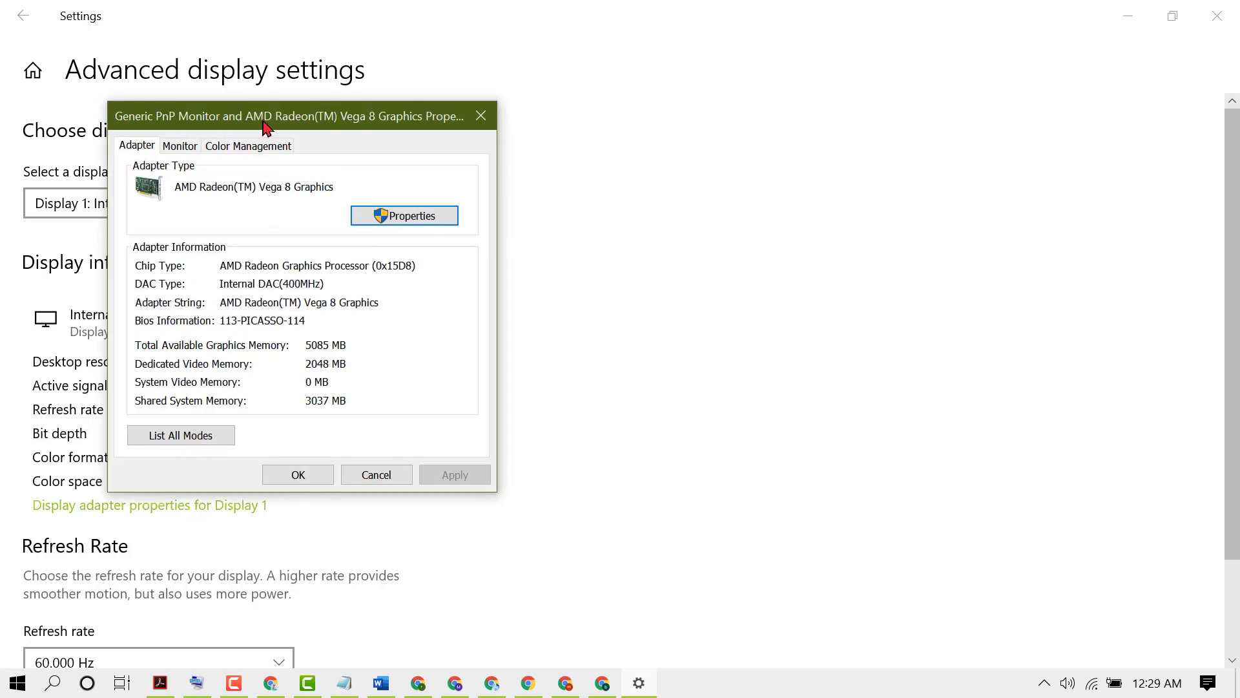
pyautogui.moveTo(265, 126); pyautogui.dragTo(600, 155)
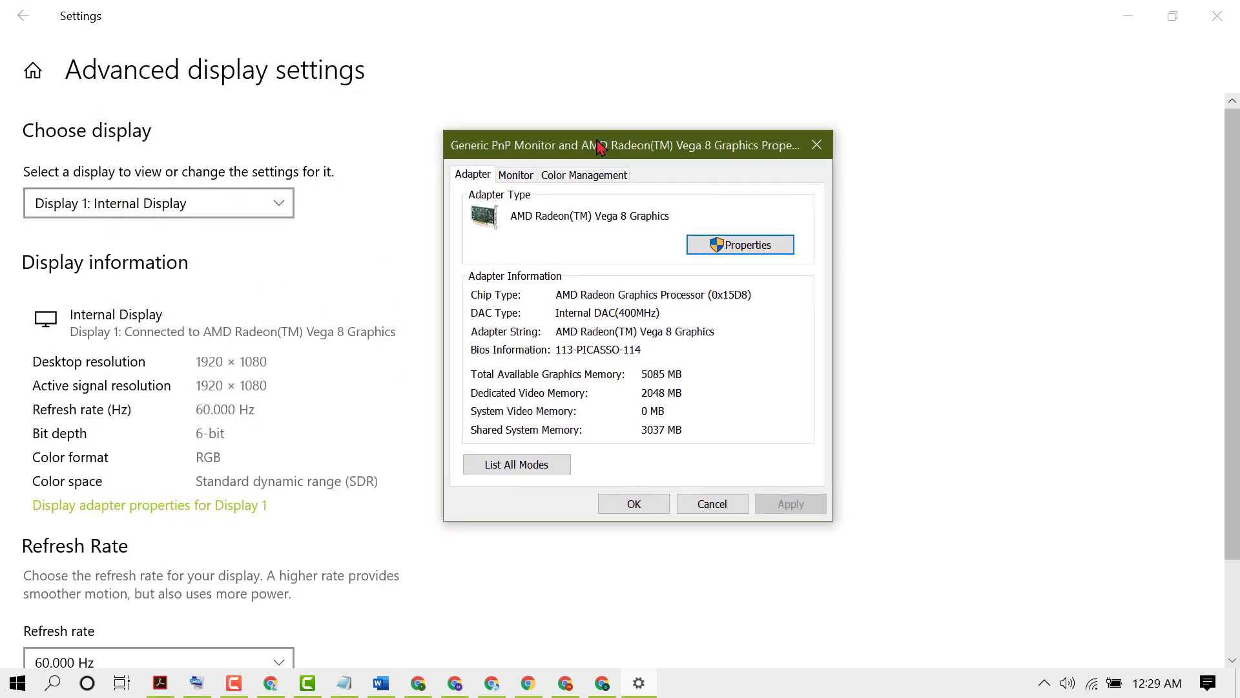
# - Set the monitor's screen refresh rate to 60 Hertz
pyautogui.click(515, 178)
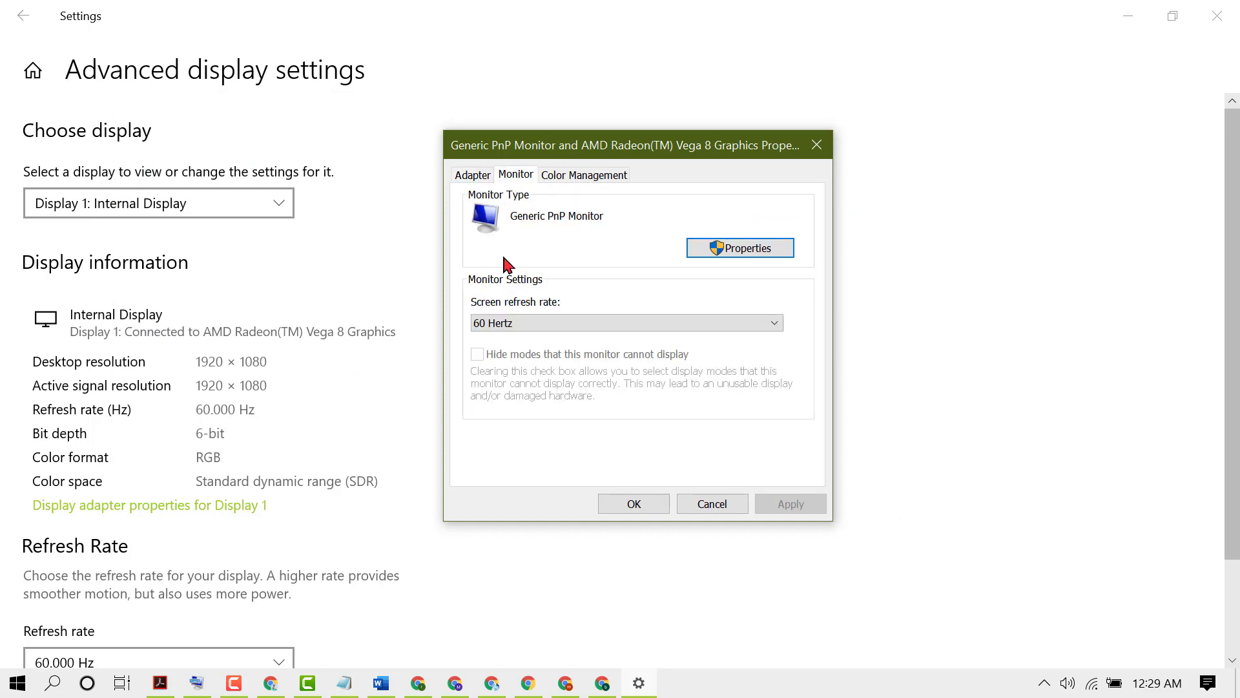
pyautogui.click(510, 324)
pyautogui.click(506, 340)
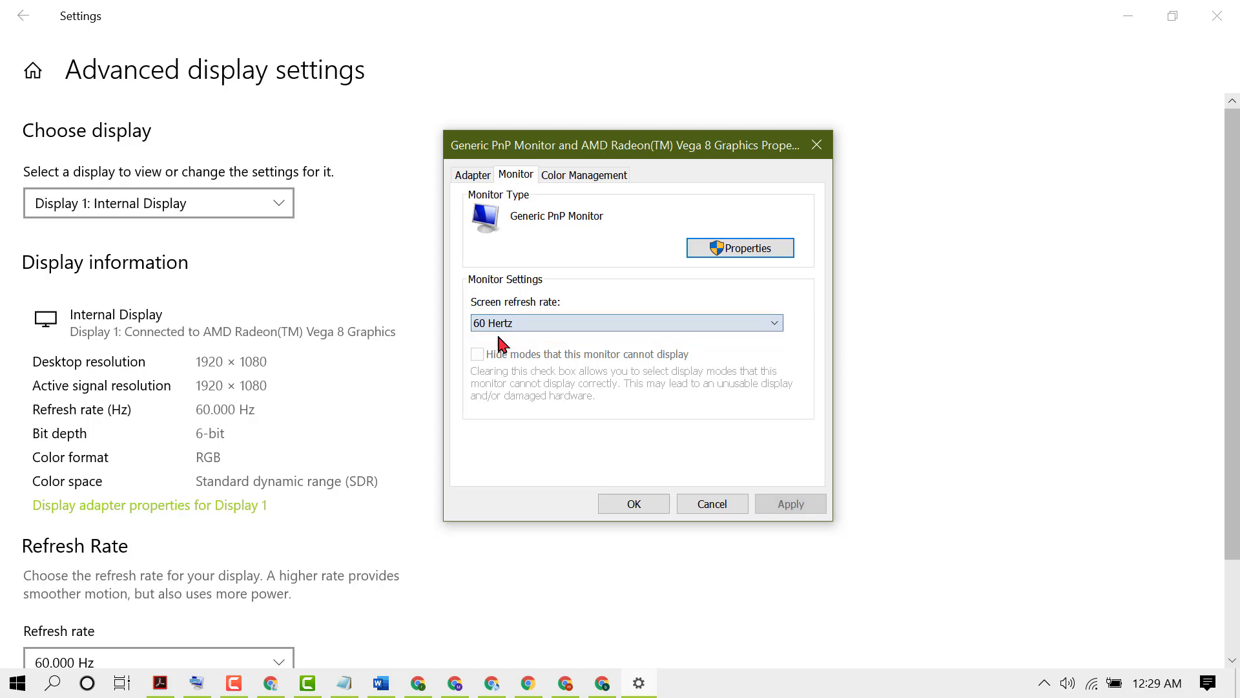
pyautogui.click(750, 255)
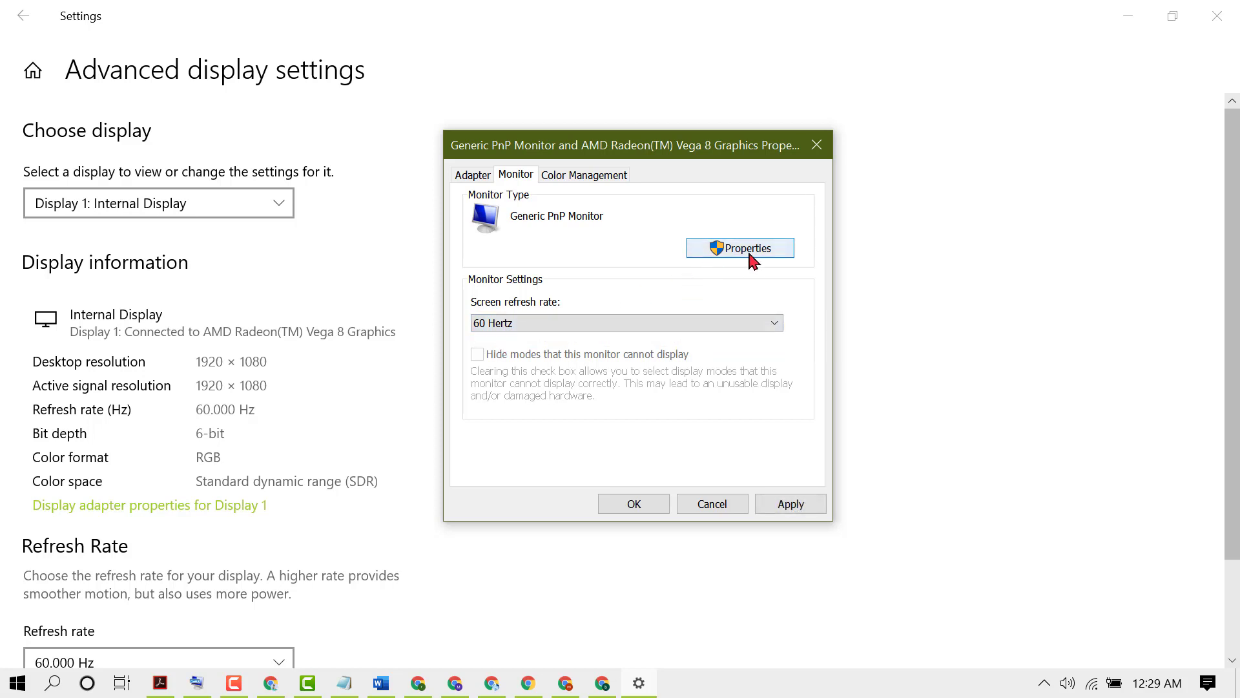
# - Disable and re-enable the Generic PnP Monitor device, then apply the monitor settings
pyautogui.click(750, 255)
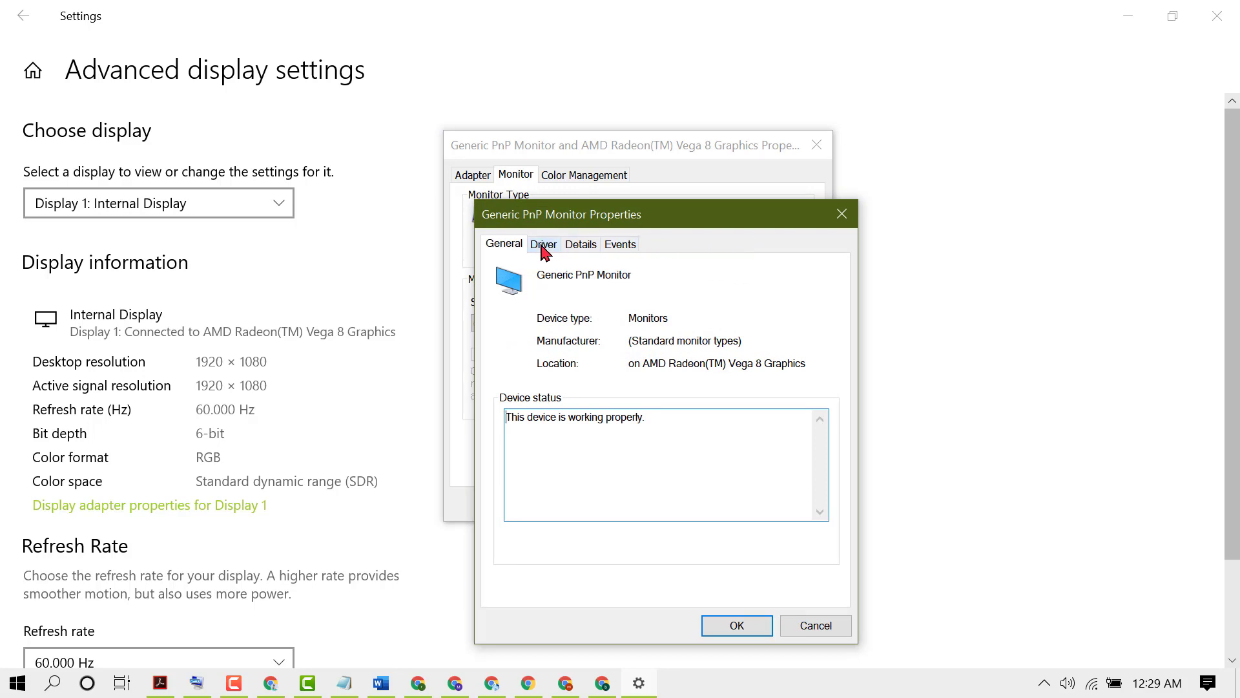
pyautogui.click(543, 248)
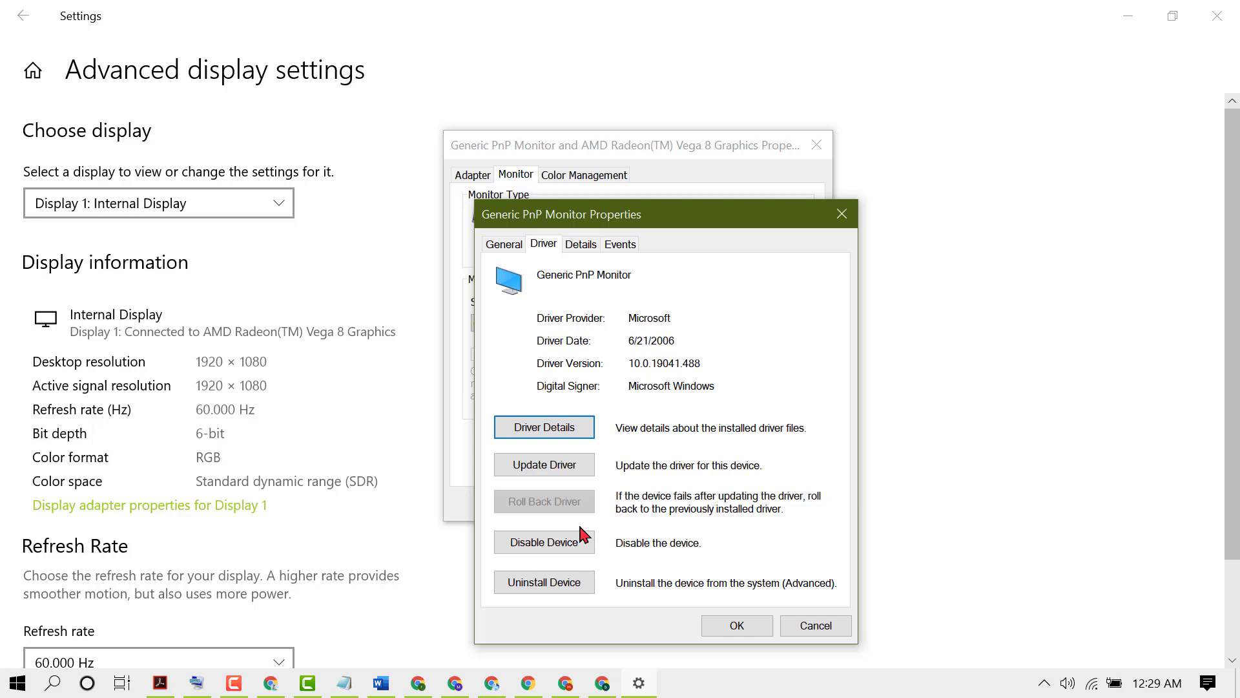
pyautogui.click(534, 546)
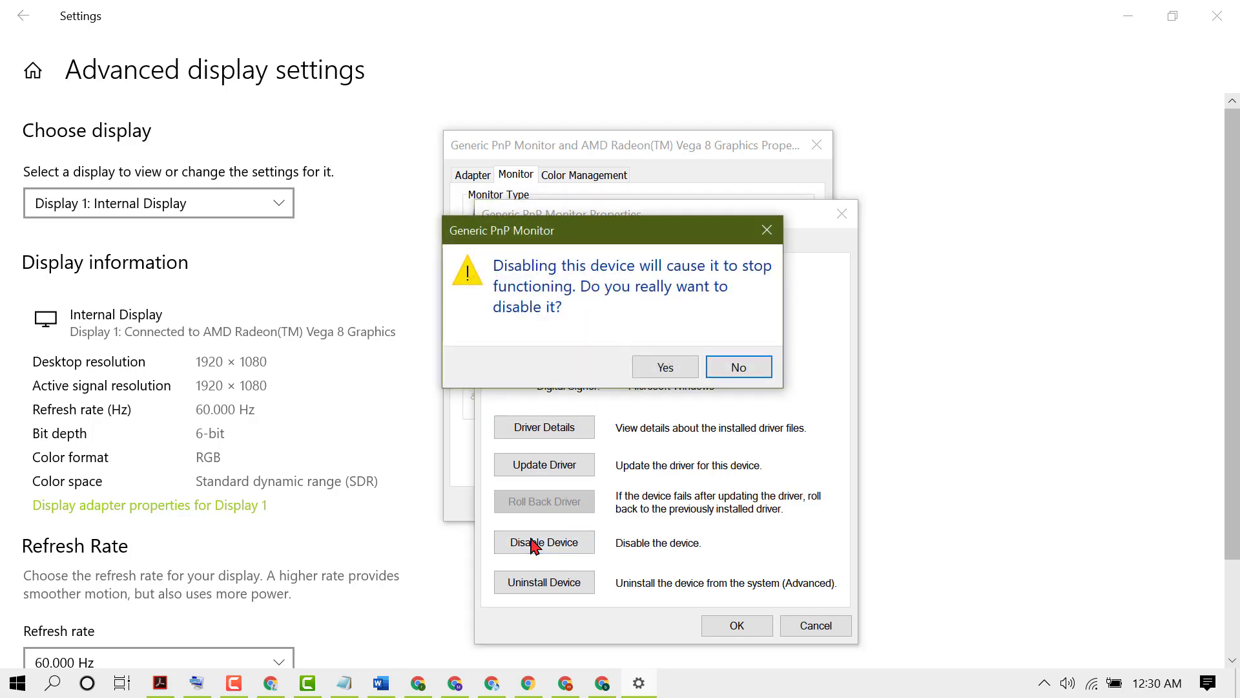
pyautogui.click(665, 368)
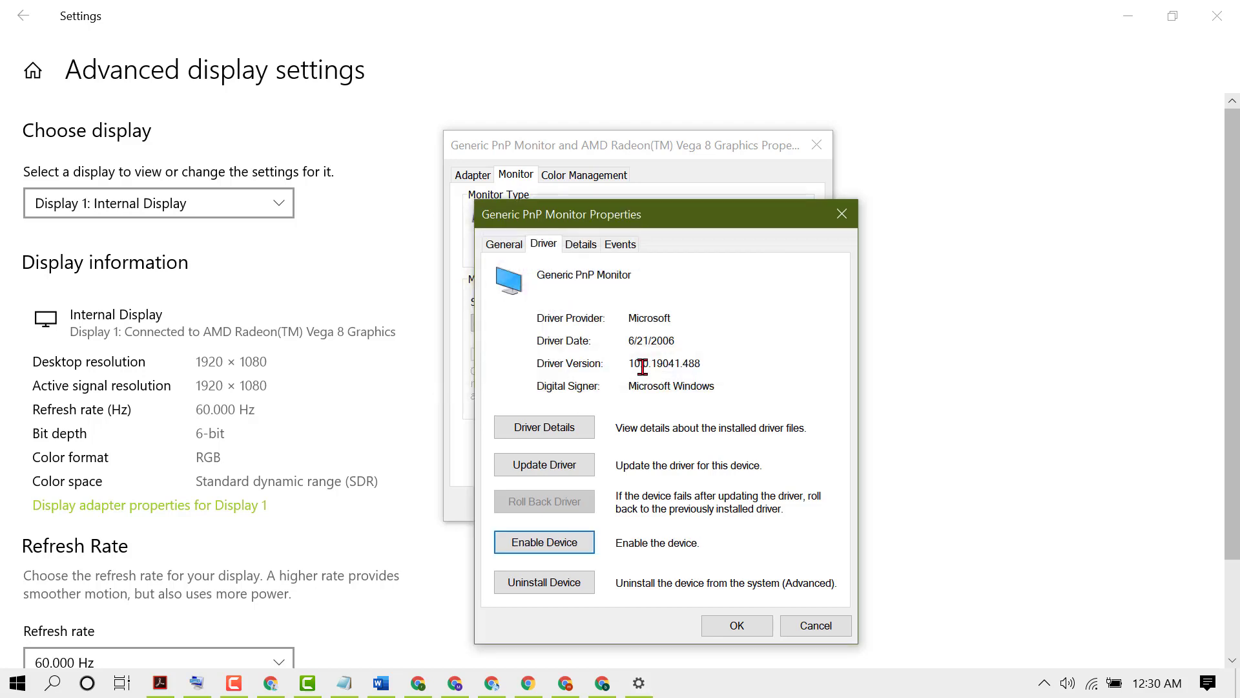
pyautogui.click(540, 544)
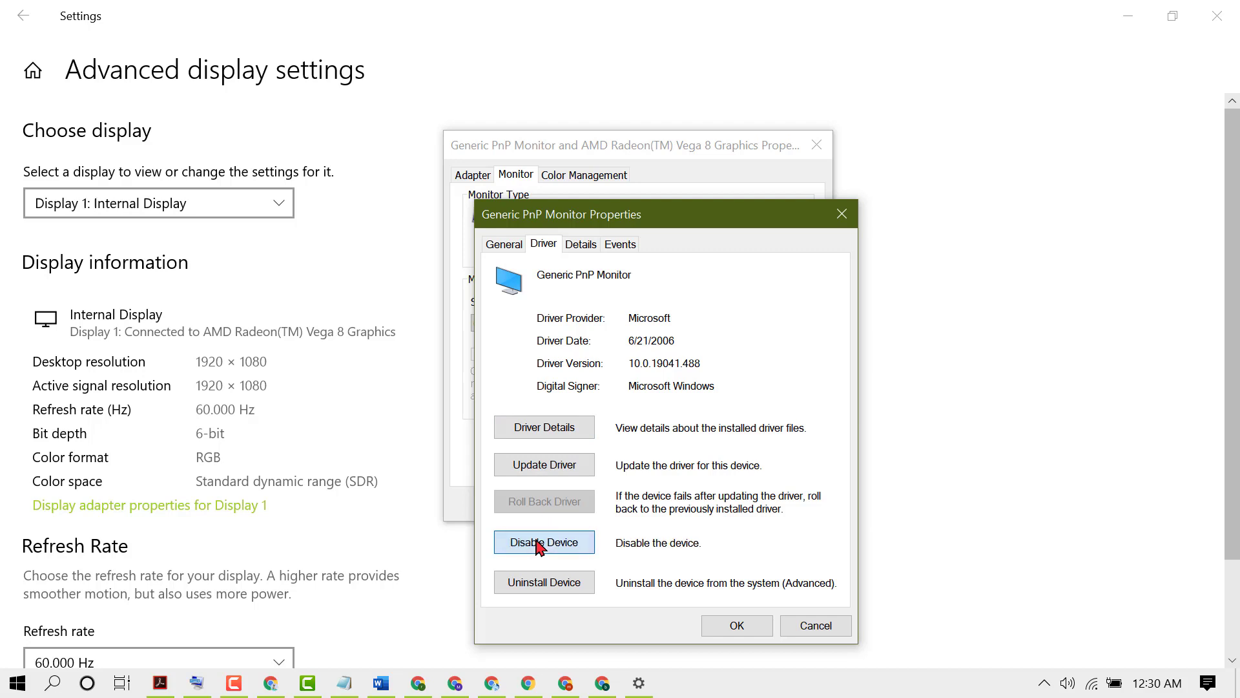
pyautogui.click(738, 625)
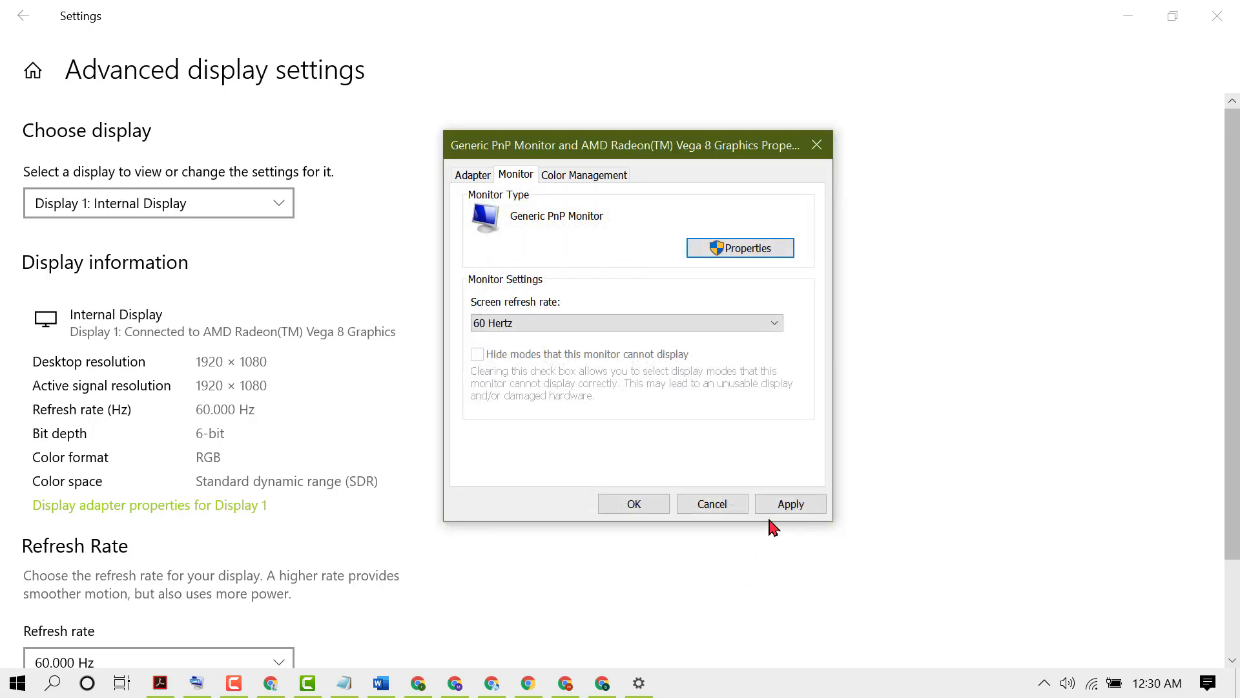
pyautogui.click(791, 508)
# - Close the adapter properties and Settings, and minimize Notepad
pyautogui.click(634, 506)
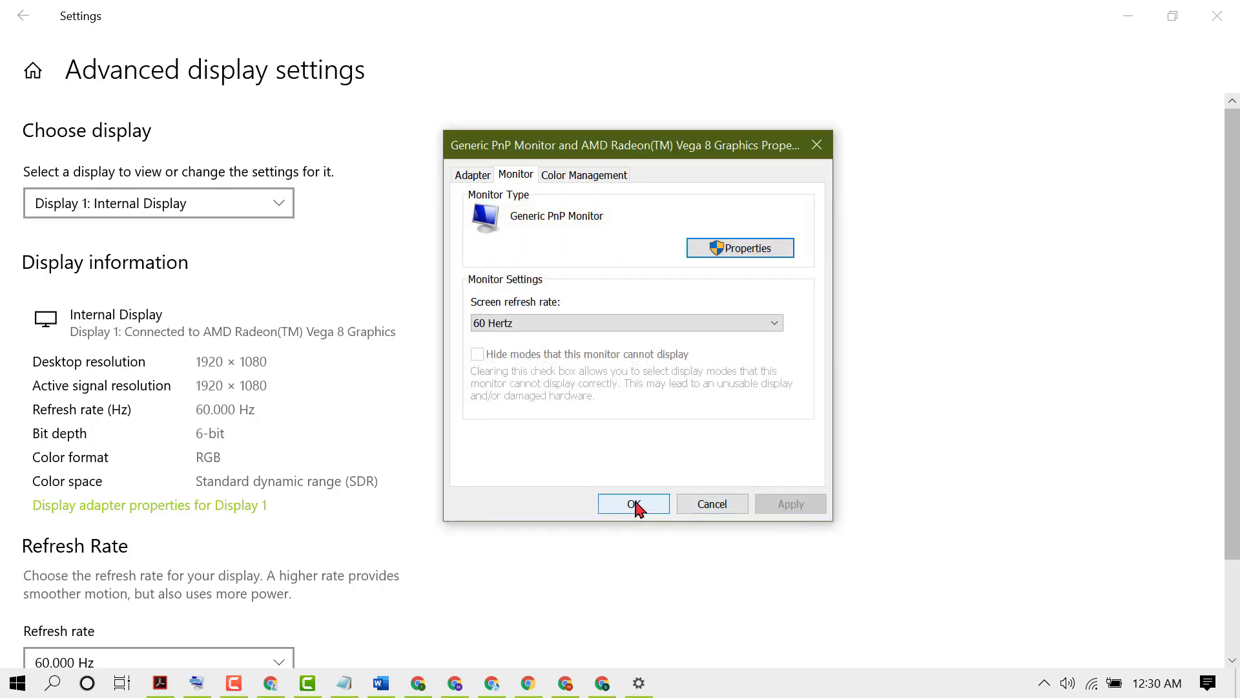
pyautogui.click(1226, 21)
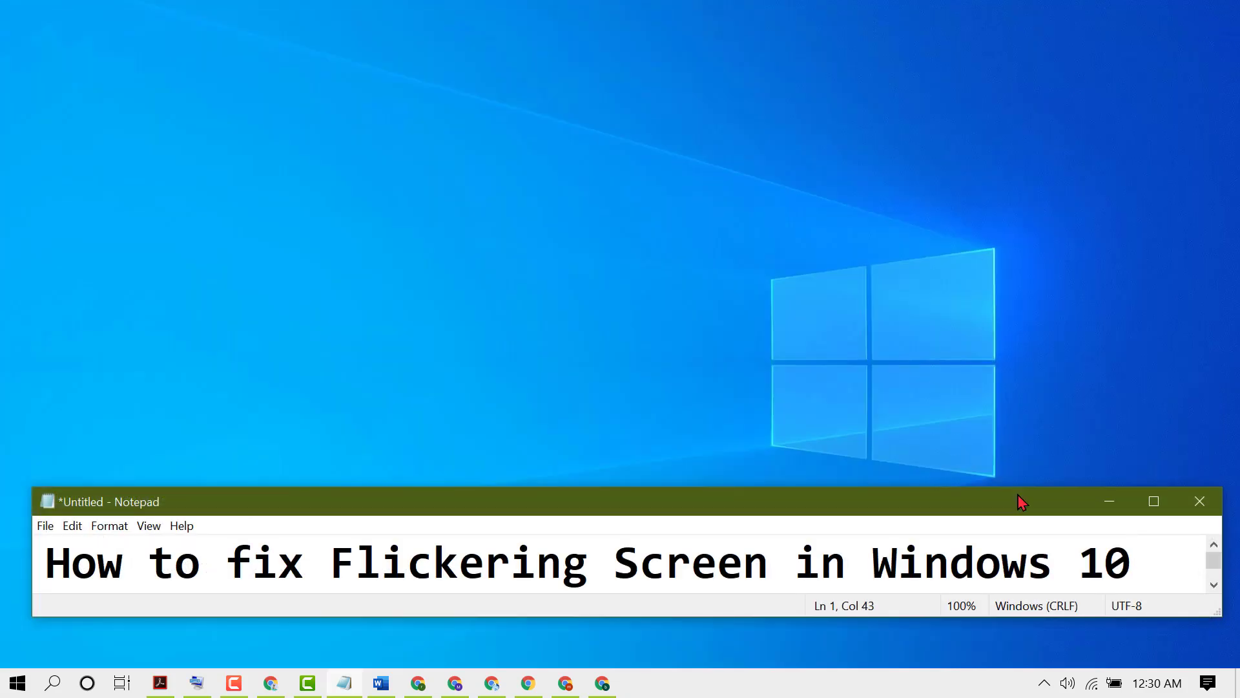
pyautogui.click(1117, 511)
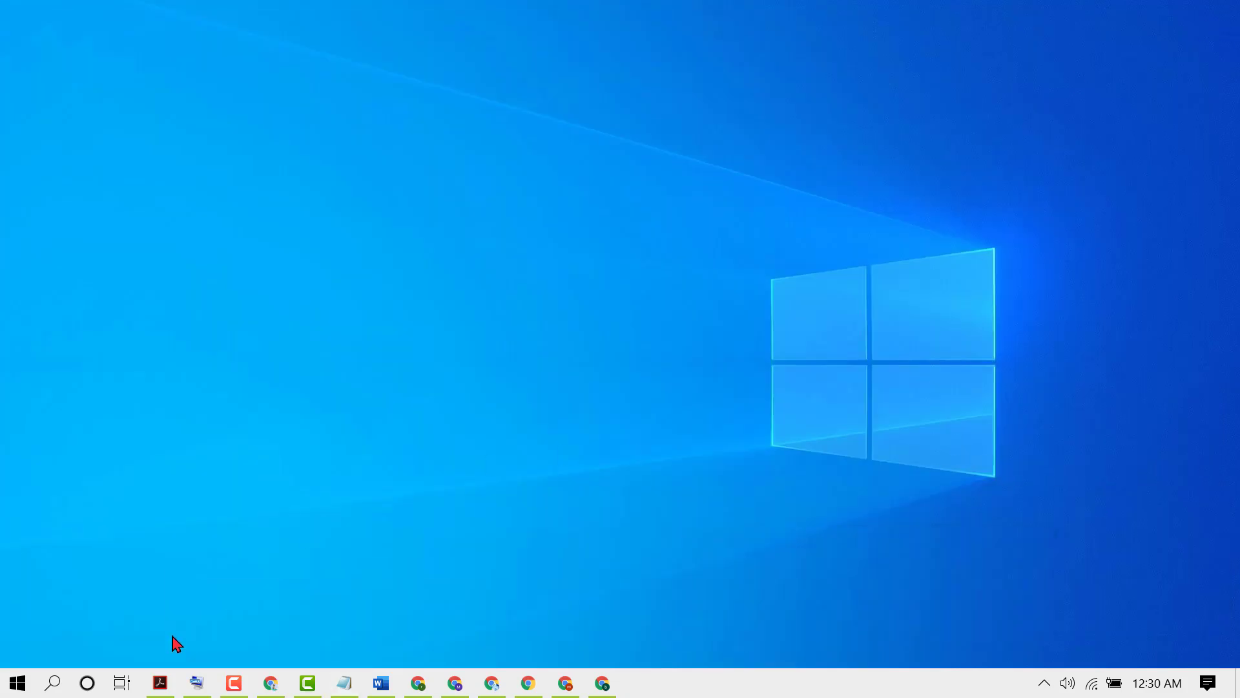
# - Search Windows for Device Manager by typing 'de'
pyautogui.click(53, 684)
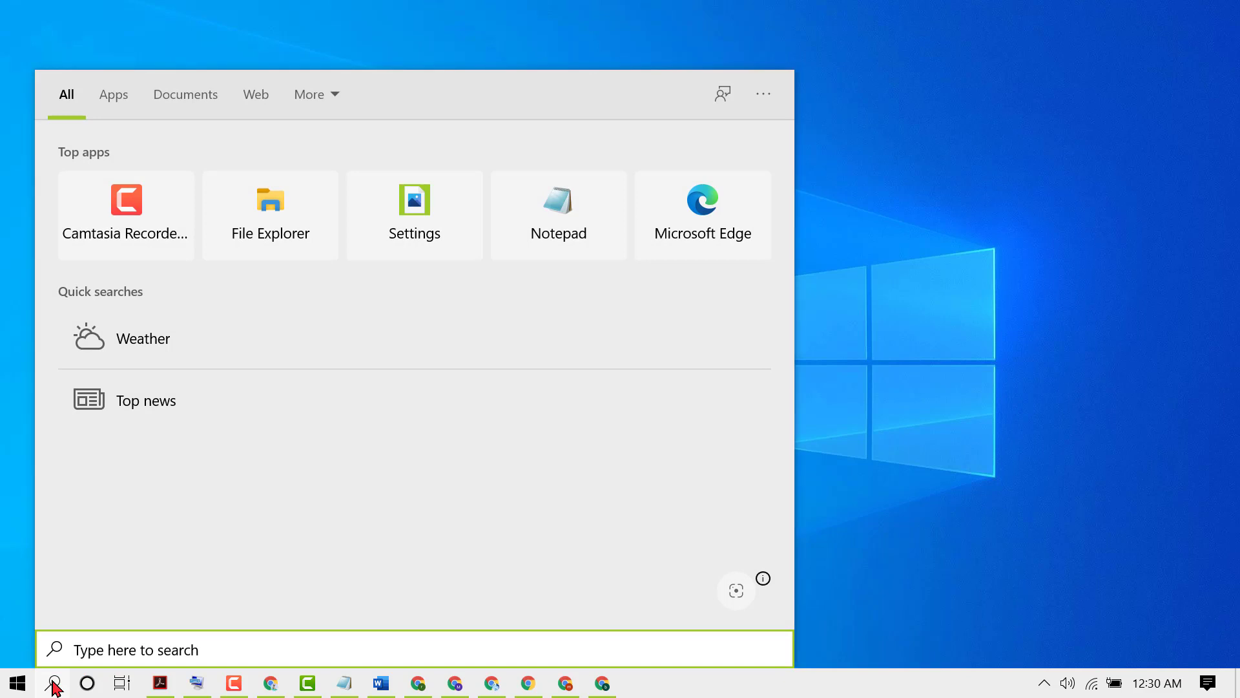
pyautogui.write('di')
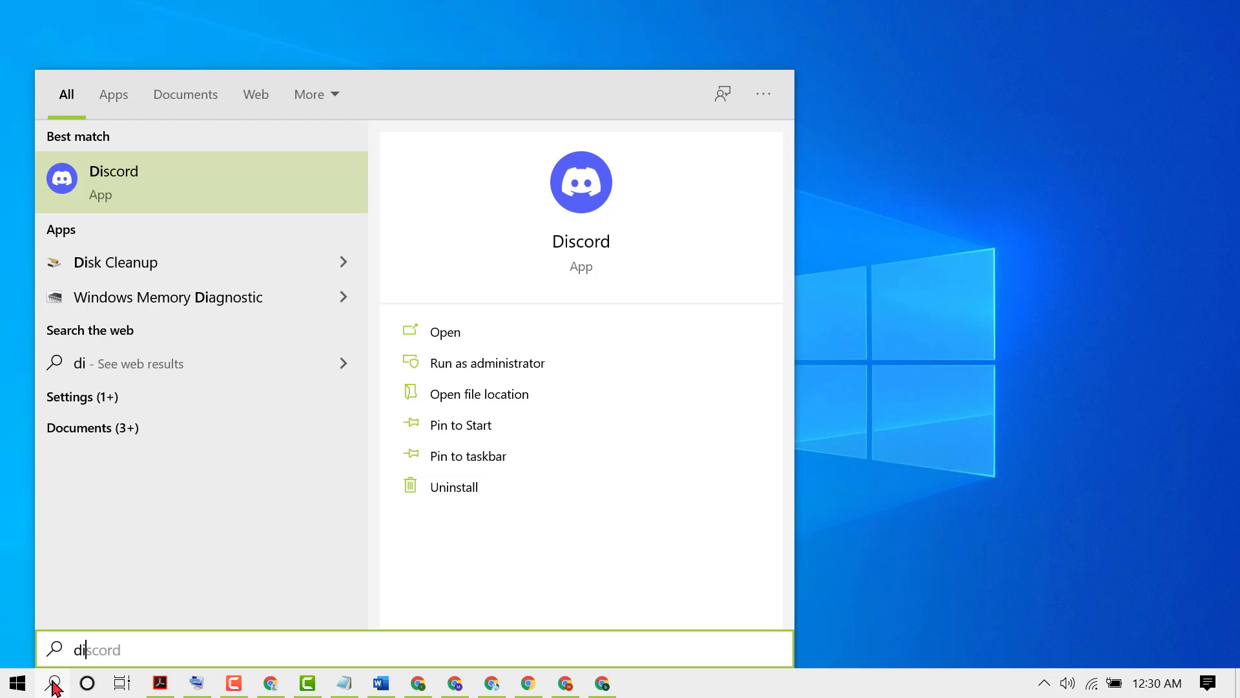
pyautogui.press('BackSpace')
pyautogui.write('e')
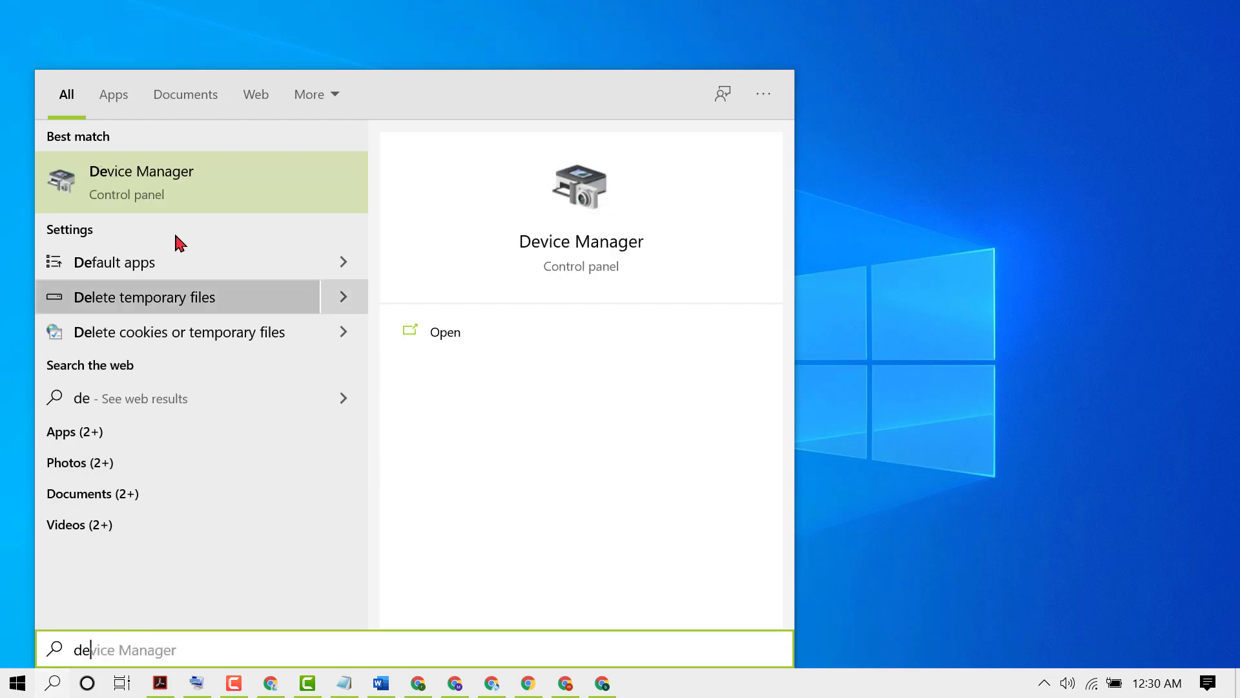
# - Update the AMD Radeon(TM) Vega 8 Graphics driver to version 27.20.1026.1 from drivers on this computer
pyautogui.click(175, 197)
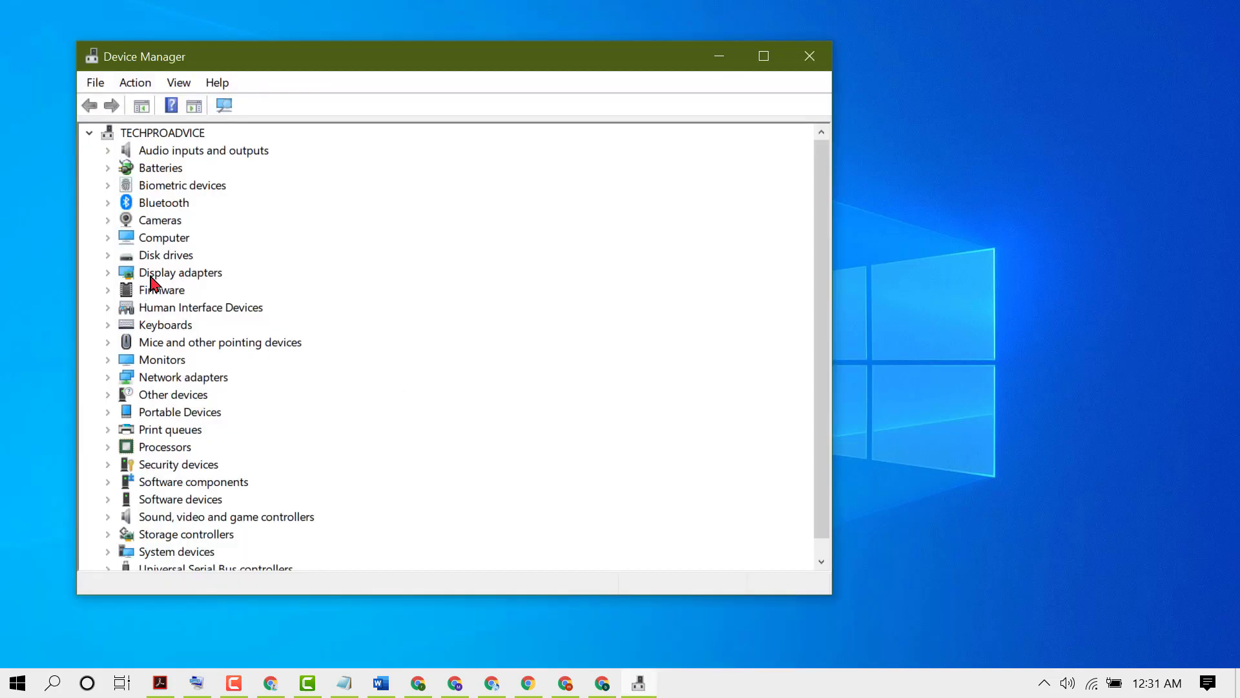
pyautogui.click(107, 273)
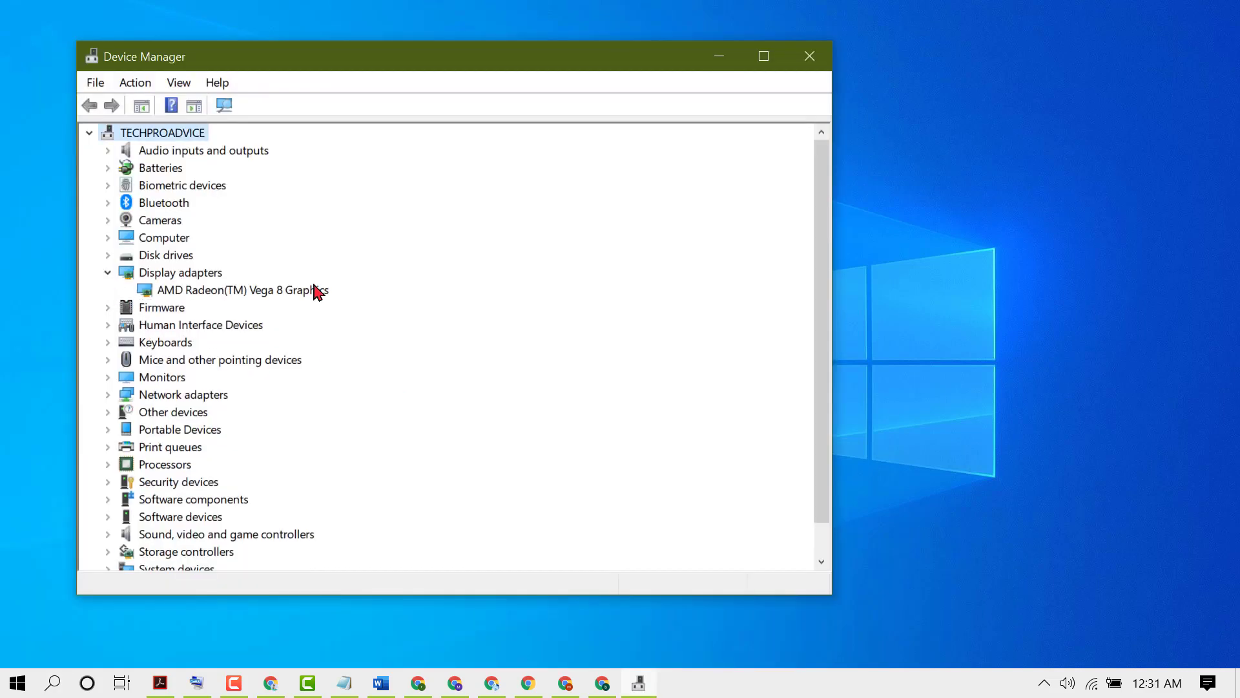
pyautogui.rightClick(235, 288)
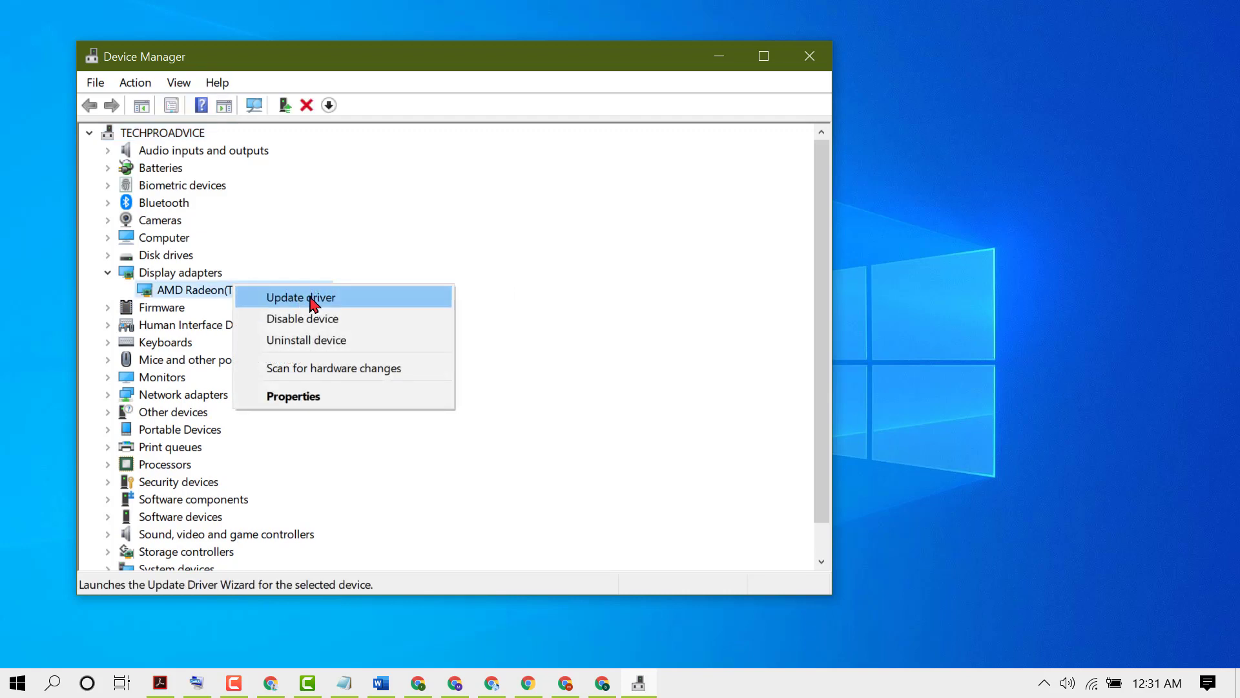
pyautogui.click(313, 299)
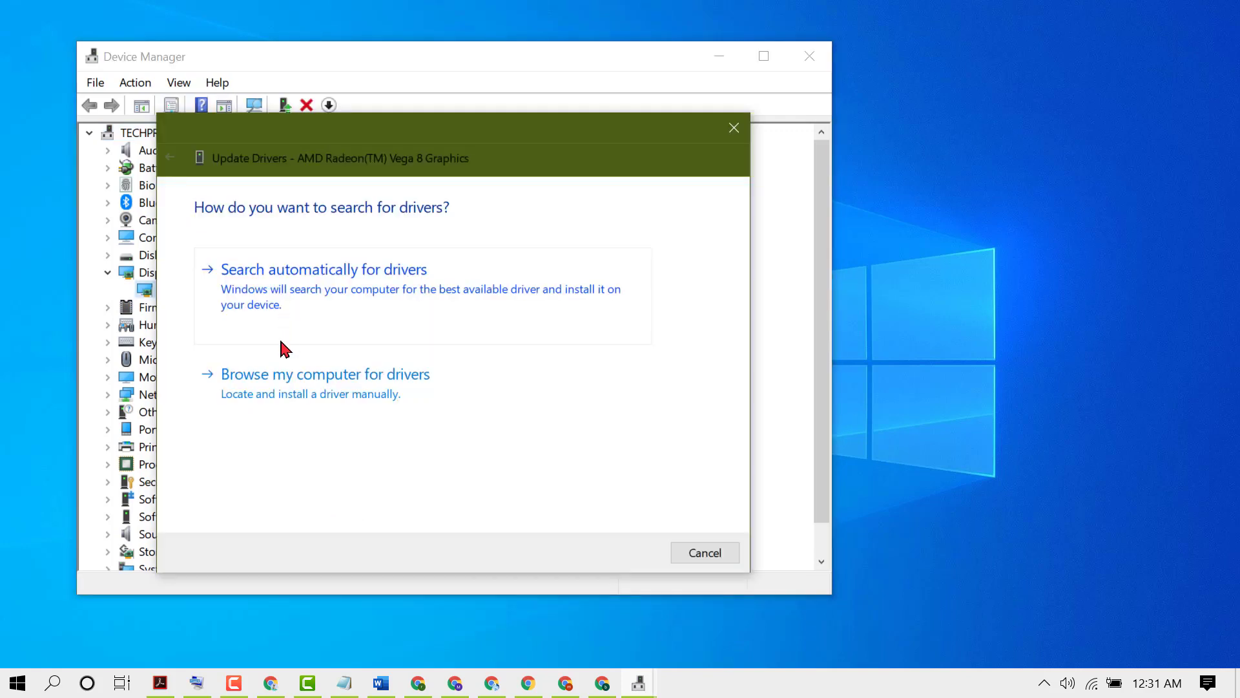
pyautogui.click(283, 392)
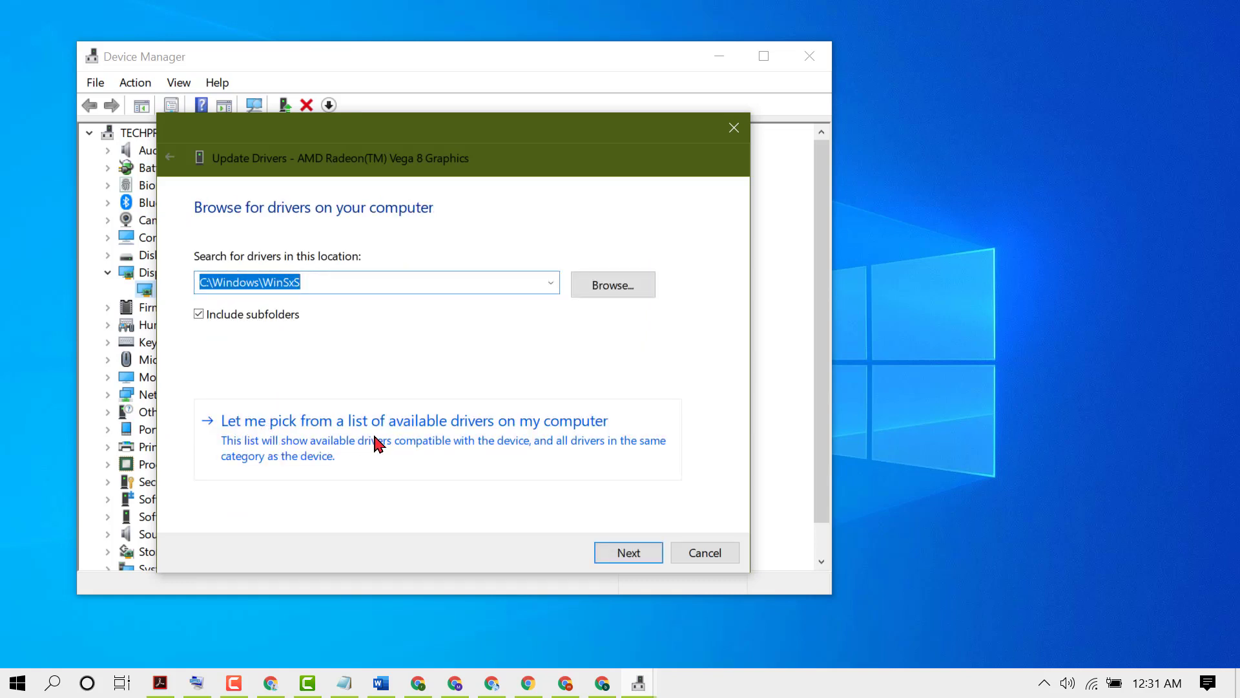
pyautogui.click(431, 438)
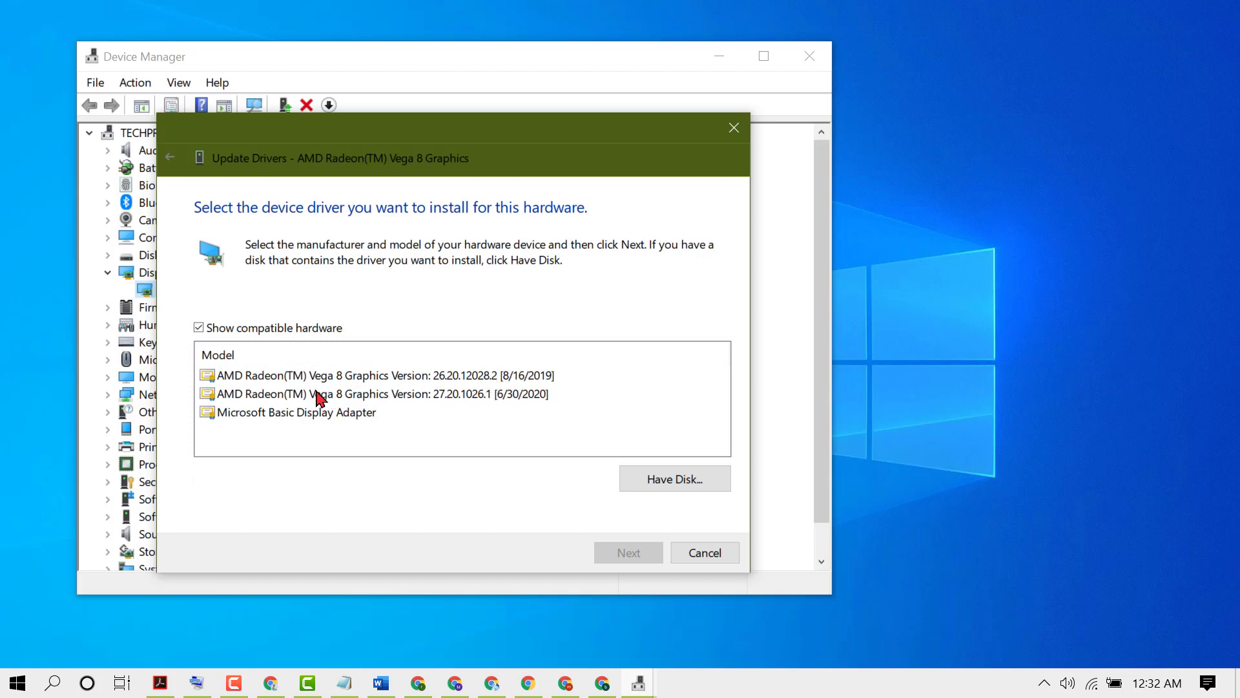
pyautogui.click(277, 396)
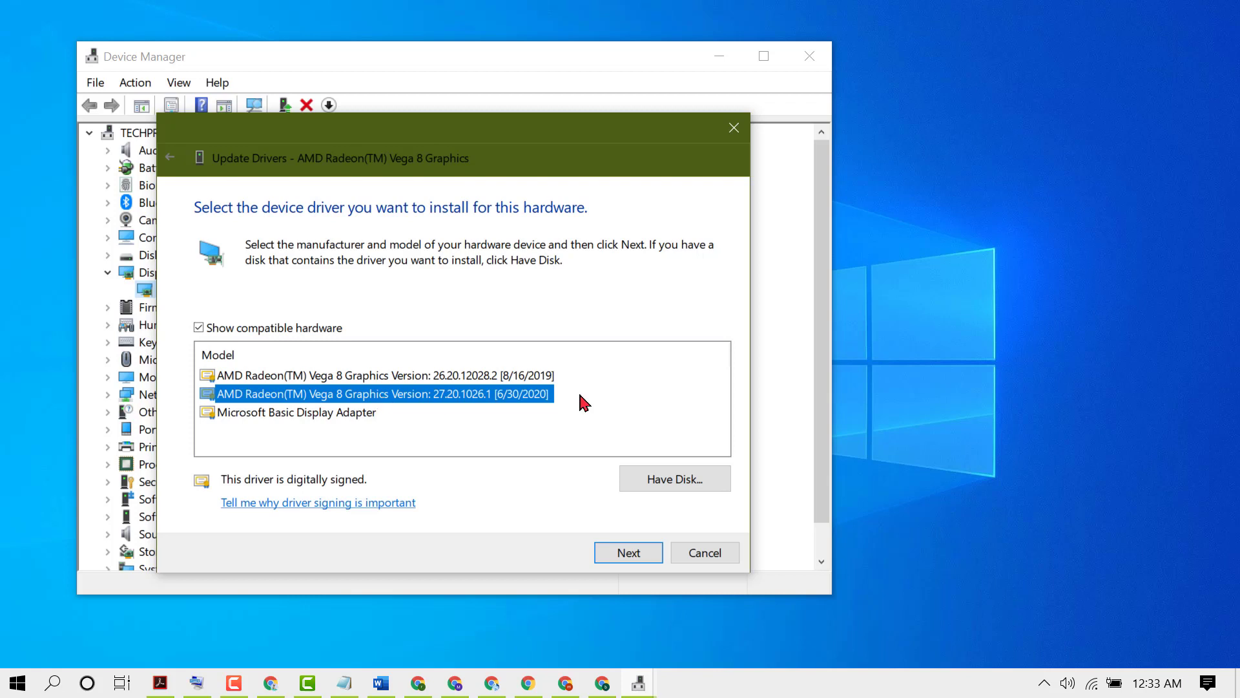
pyautogui.click(619, 553)
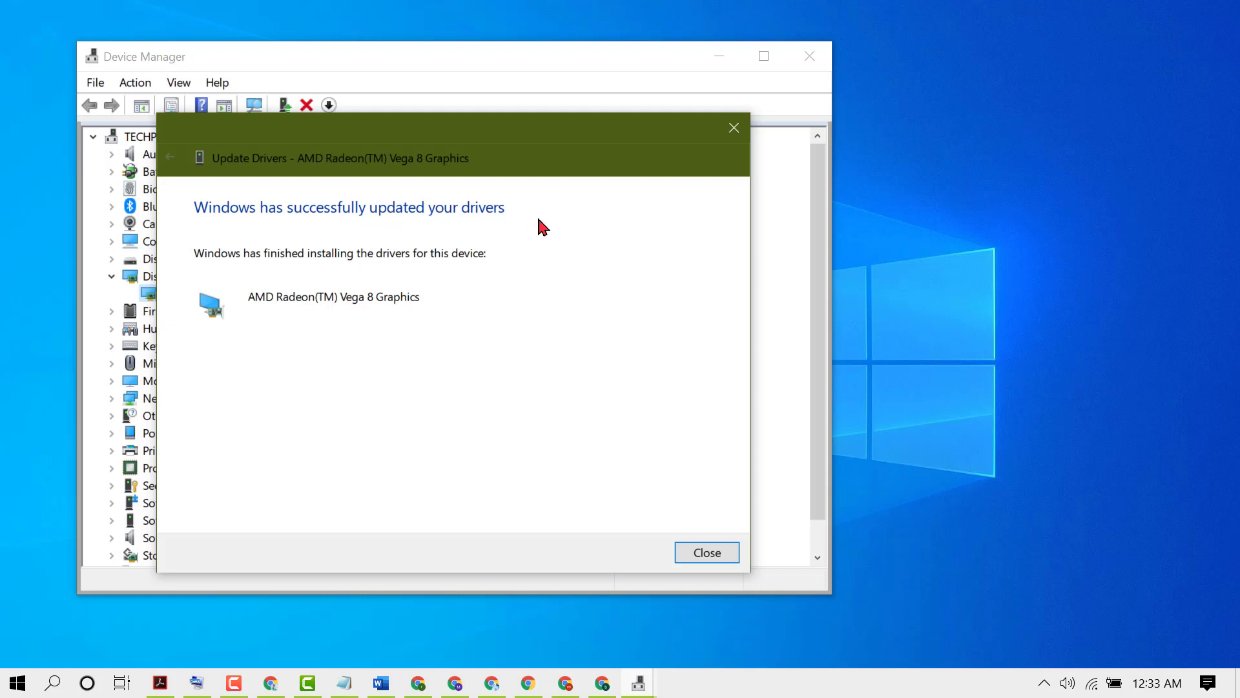
# - Close the driver wizard and Device Manager, then run Command Prompt as administrator via a 'cmd' search
pyautogui.click(708, 553)
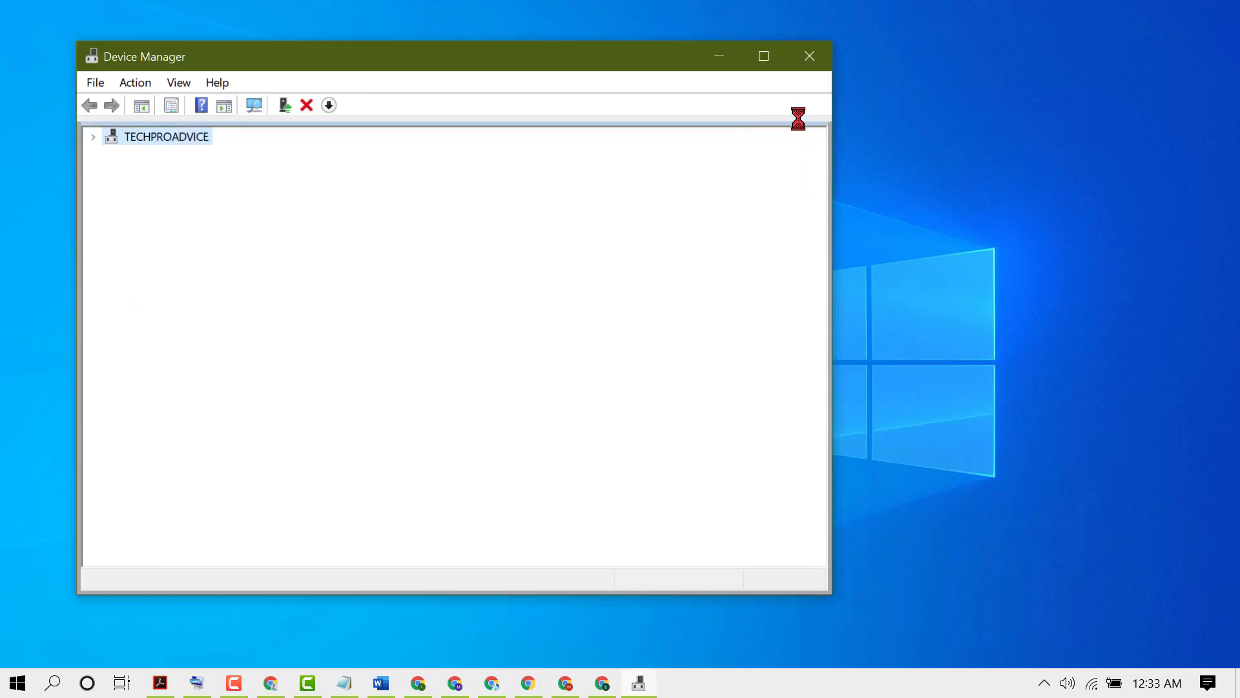
pyautogui.click(810, 55)
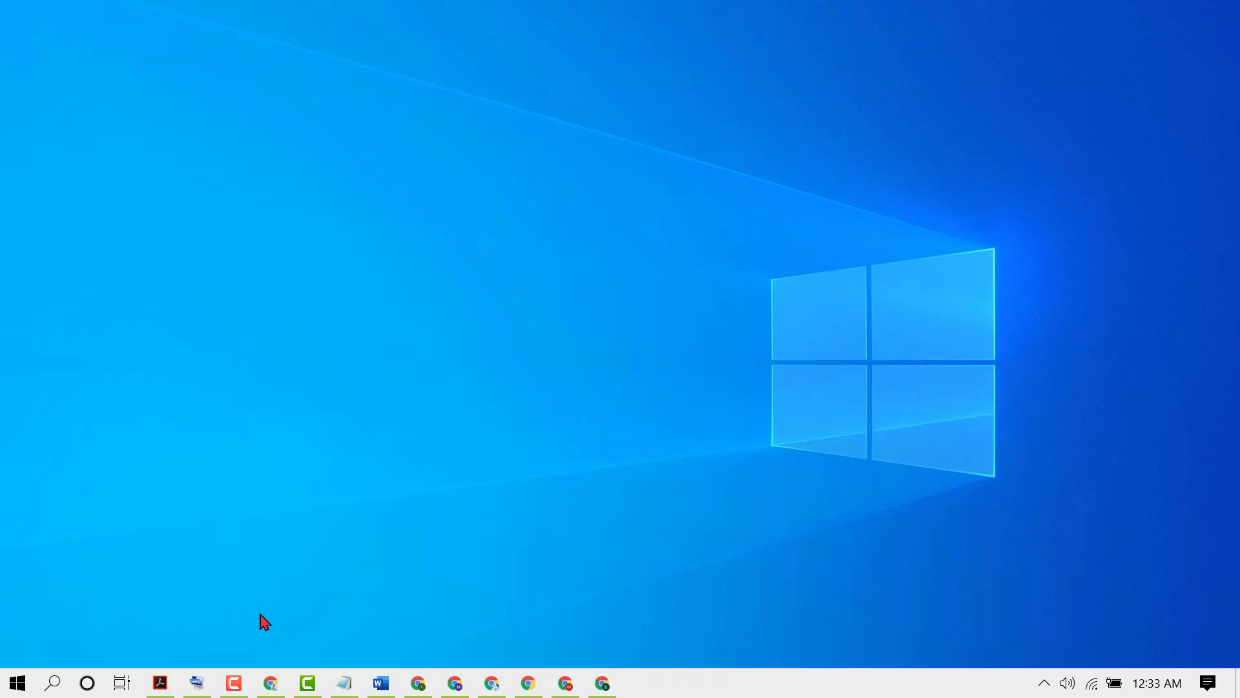
pyautogui.click(55, 683)
pyautogui.write('cmd')
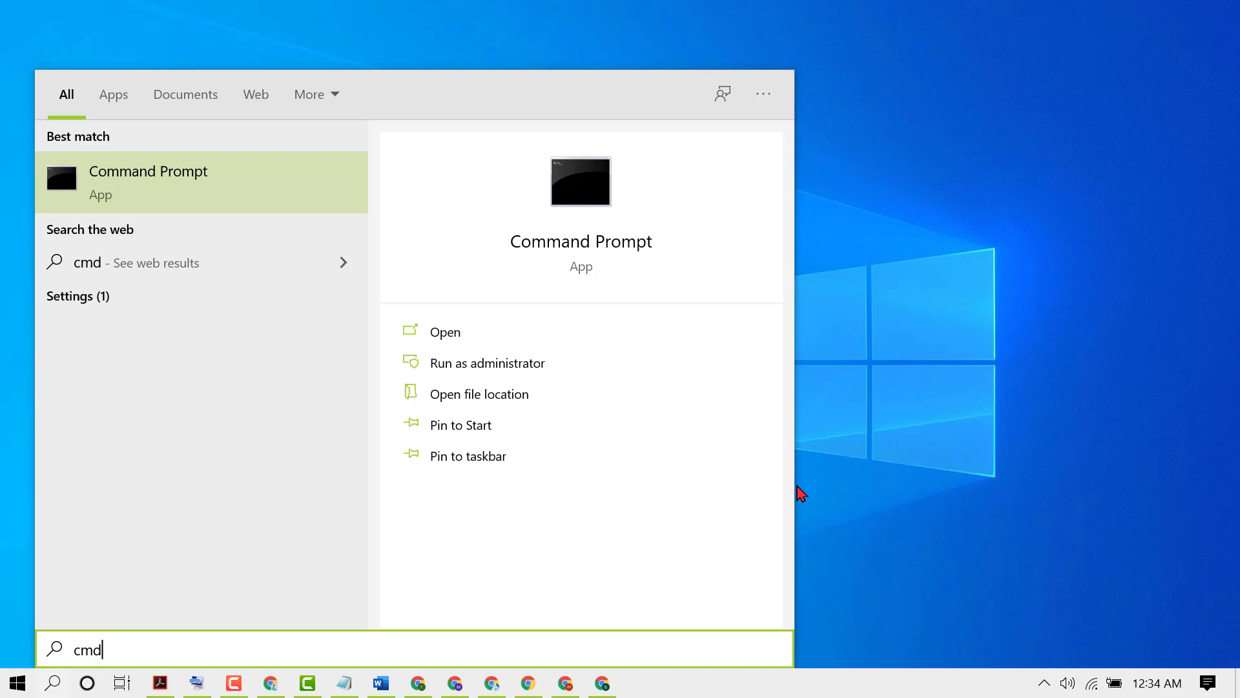
pyautogui.rightClick(182, 167)
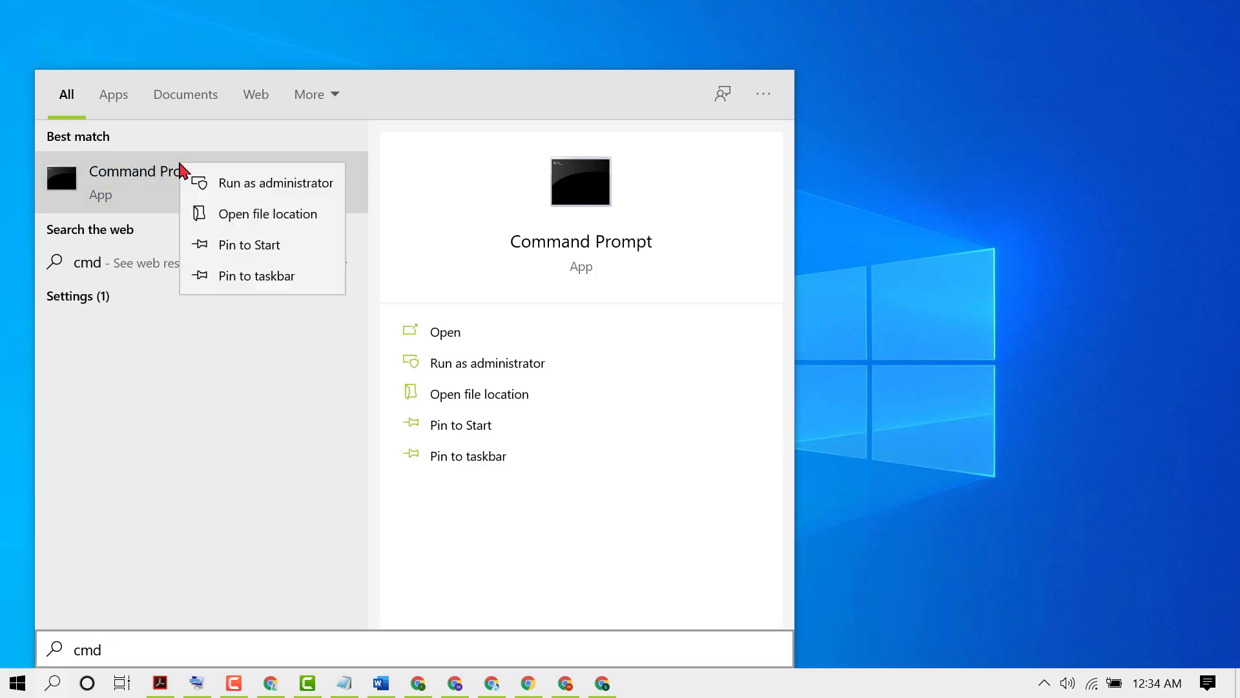
pyautogui.click(276, 184)
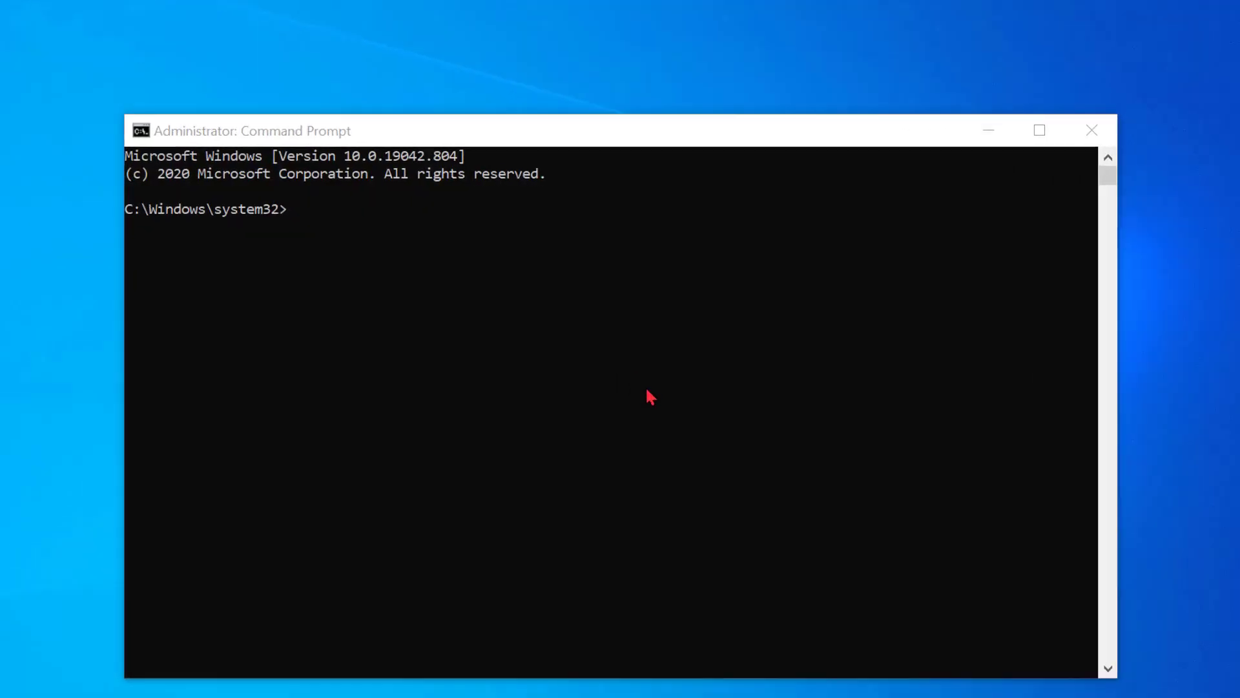
# - Run the 'prompt' command in the administrator console
pyautogui.click(1005, 536)
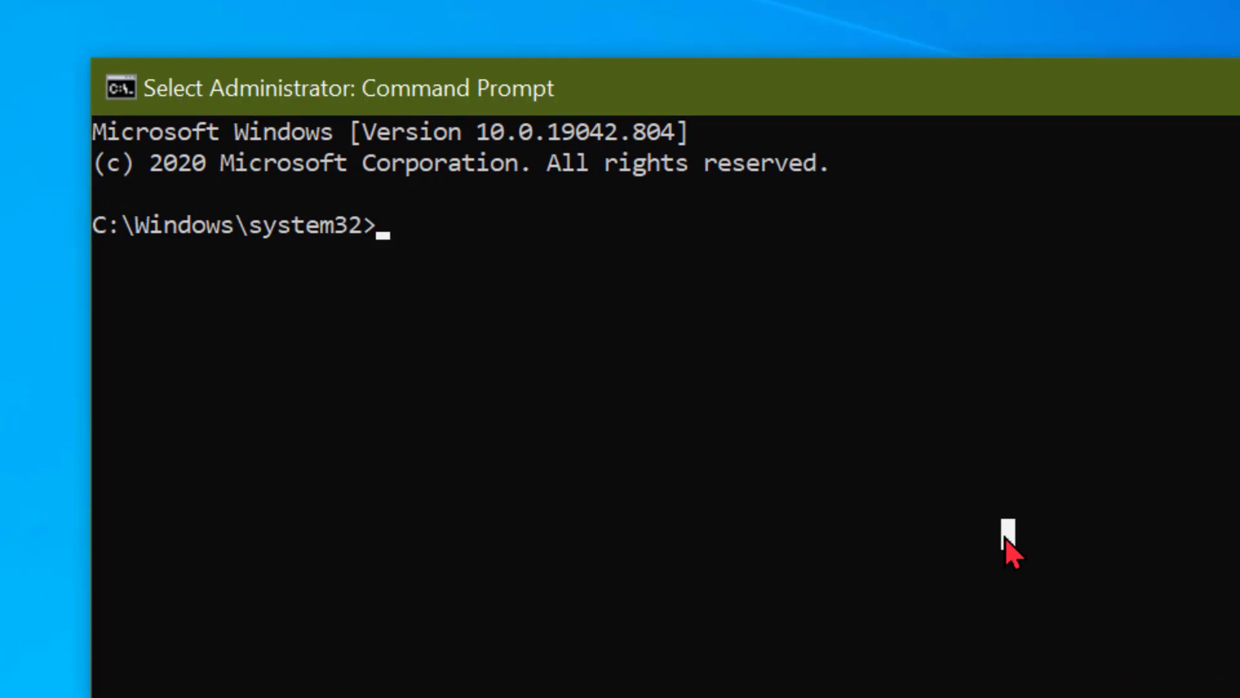
pyautogui.write('p')
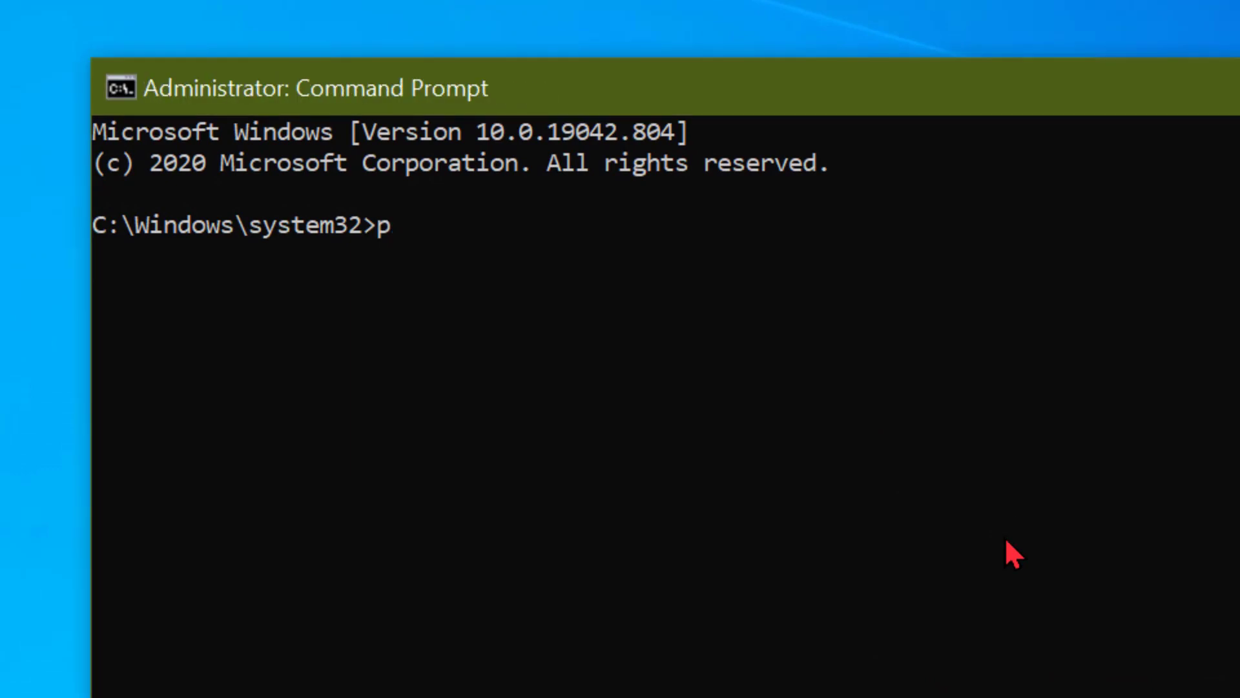
pyautogui.write('ro')
pyautogui.press('BackSpace')
pyautogui.press('BackSpace')
pyautogui.press('BackSpace')
pyautogui.write('prompt')
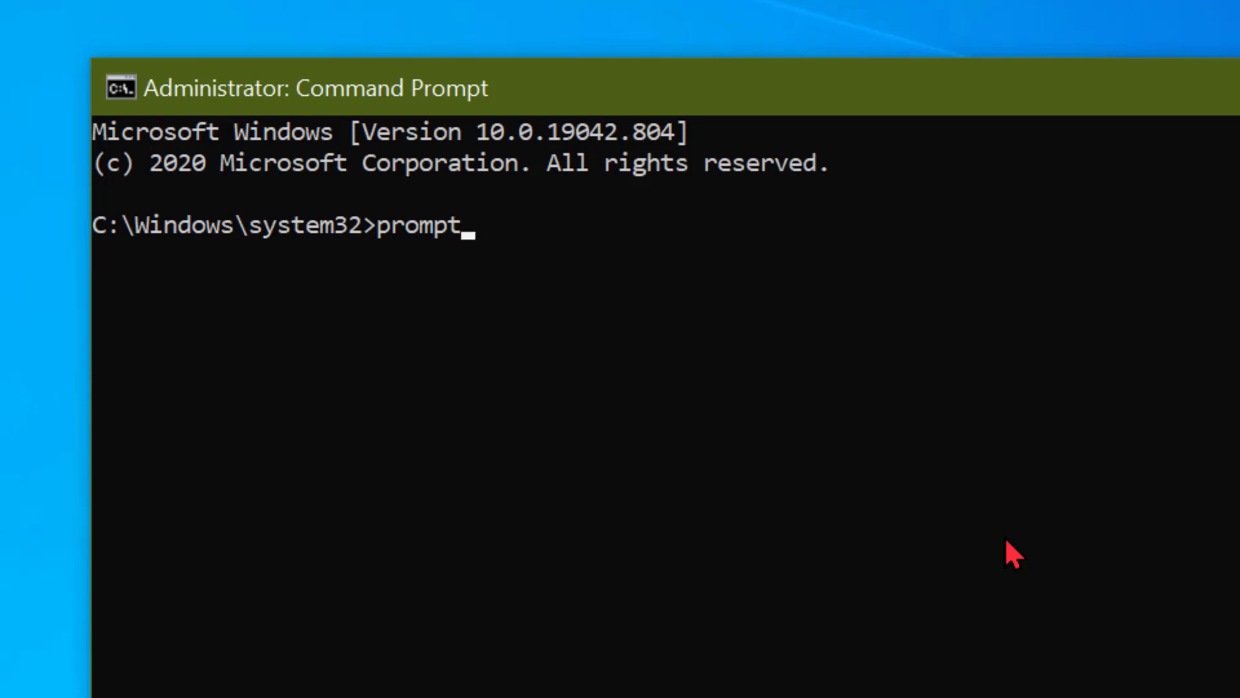
pyautogui.press('Return')
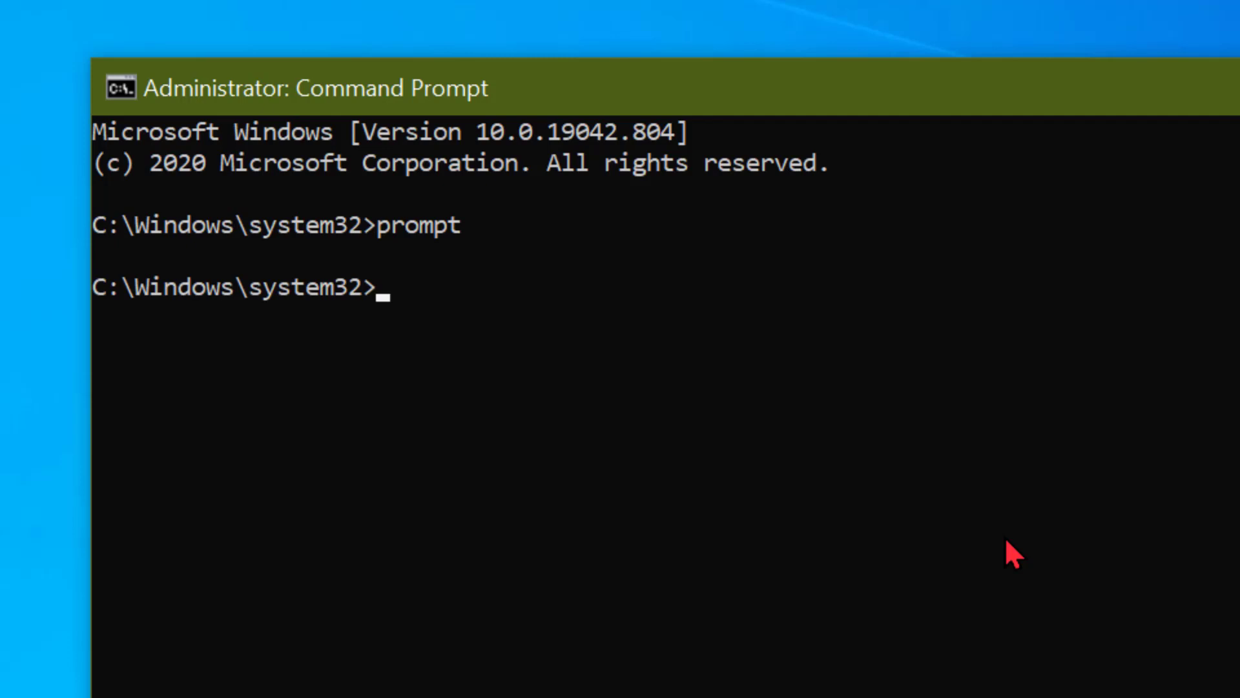
pyautogui.write('S')
pyautogui.press('BackSpace')
# - Run sfc /scanfile=C:\windows\system32\ieframe.dll
pyautogui.write('sfc /sca')
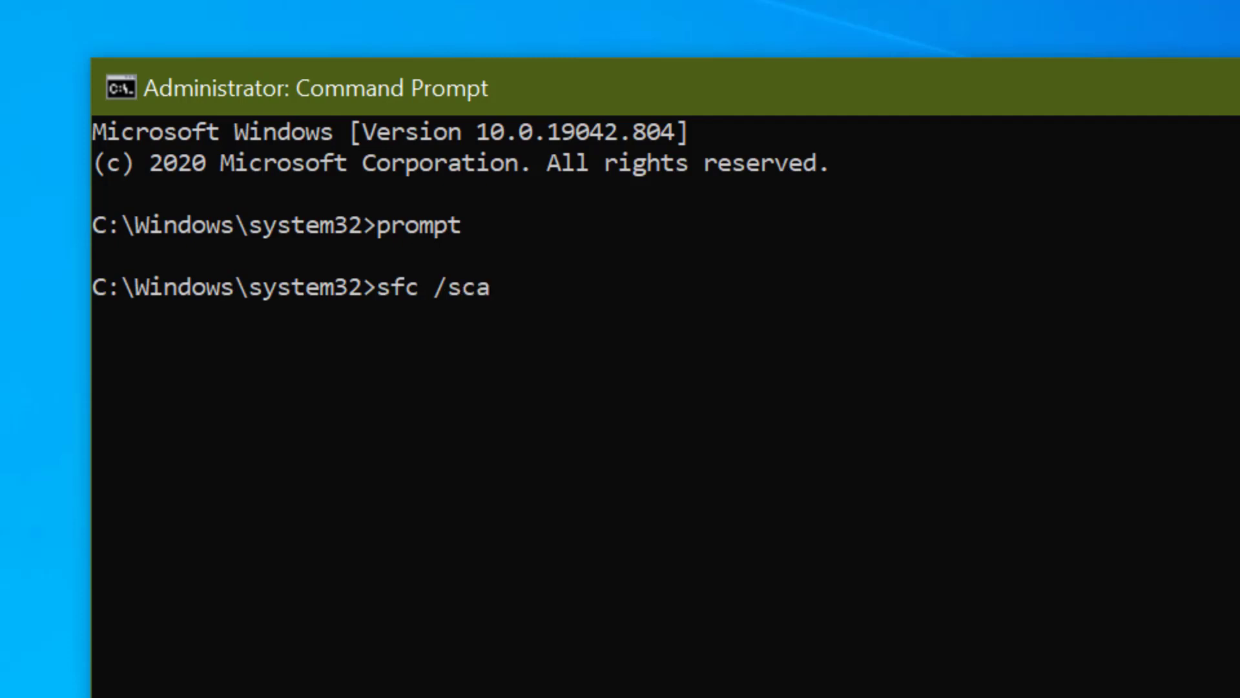
pyautogui.write('nfile')
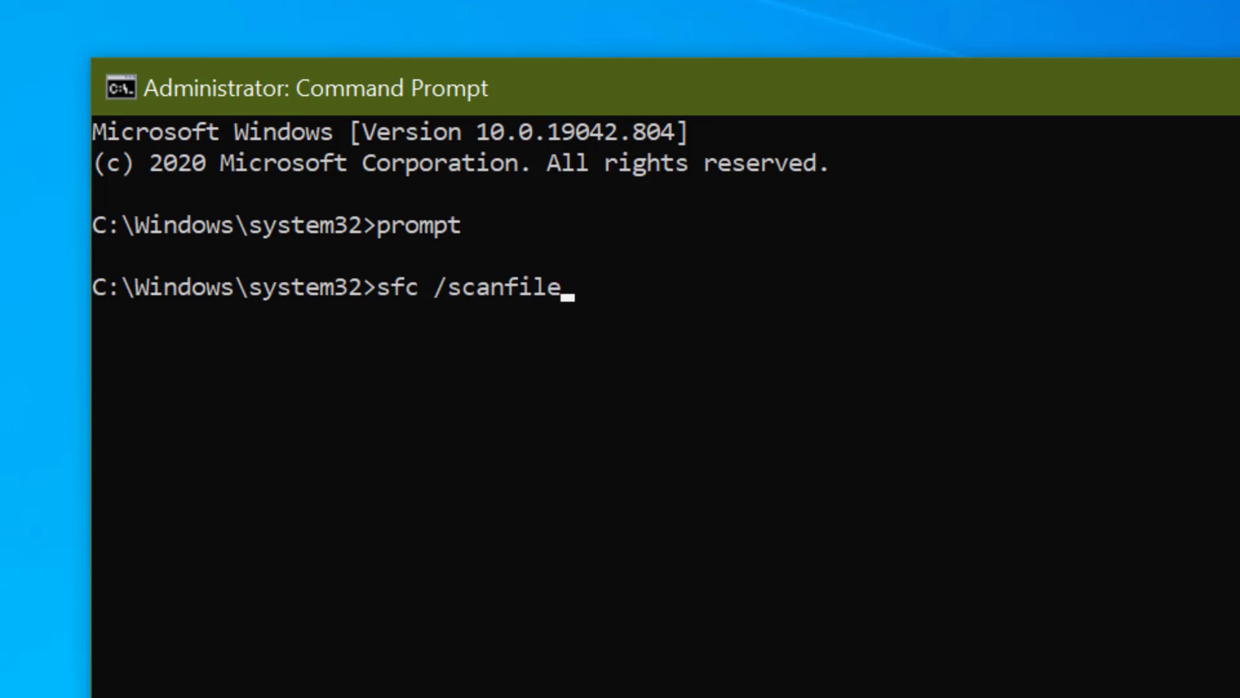
pyautogui.write('=C:\\')
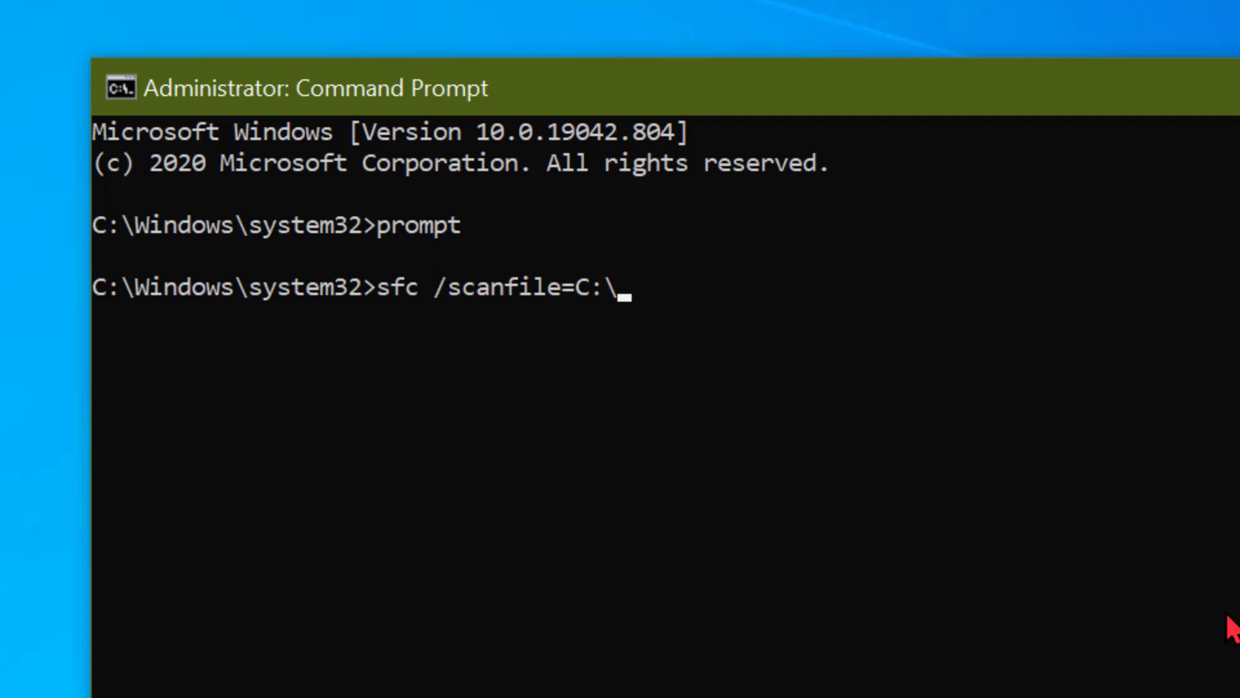
pyautogui.write('windo')
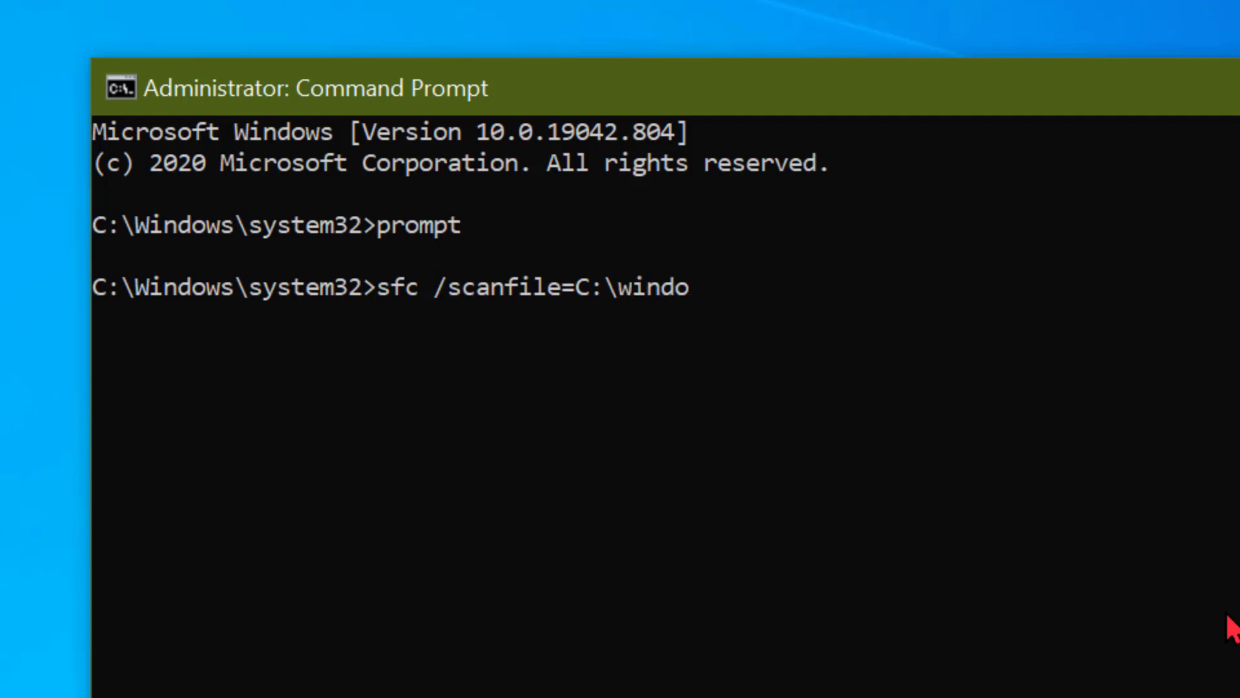
pyautogui.write('ws\\syst')
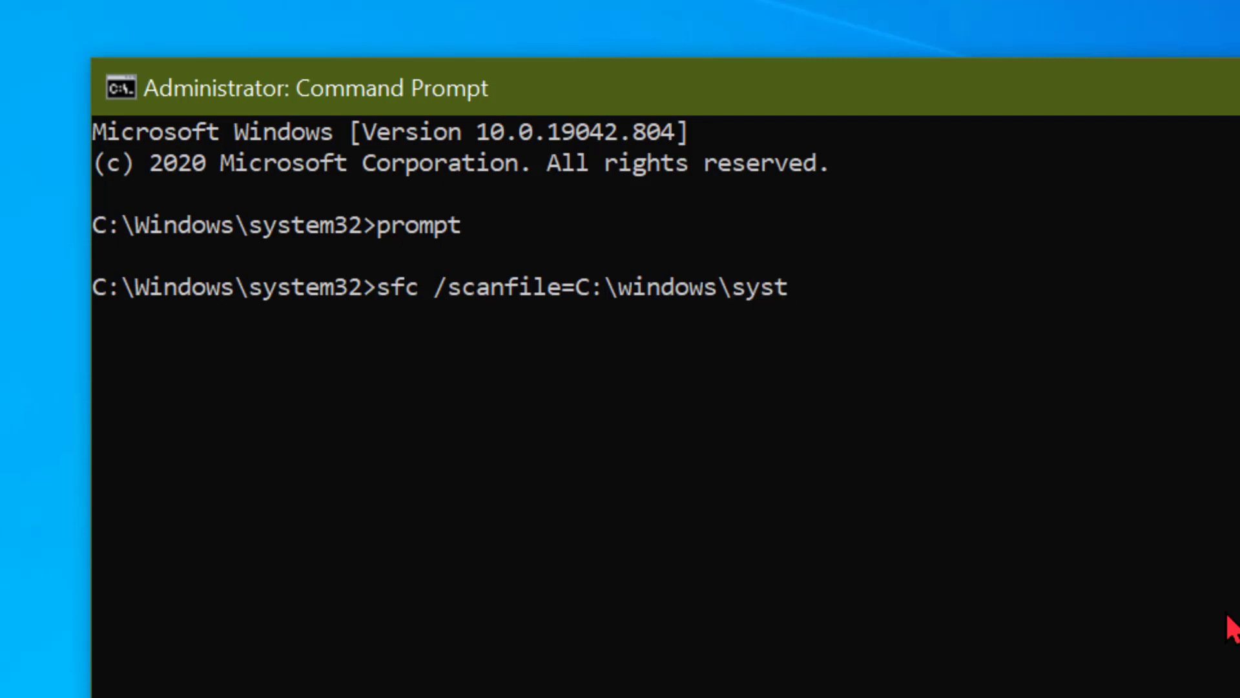
pyautogui.write('em32')
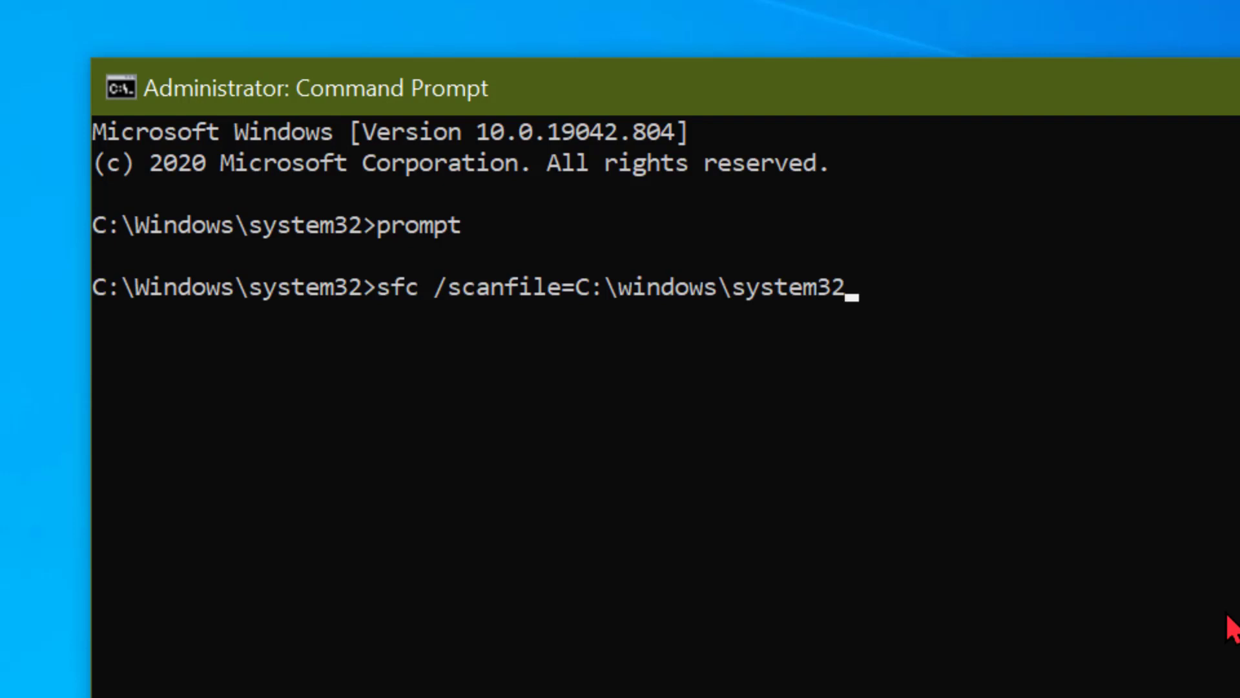
pyautogui.write('\\ieframe')
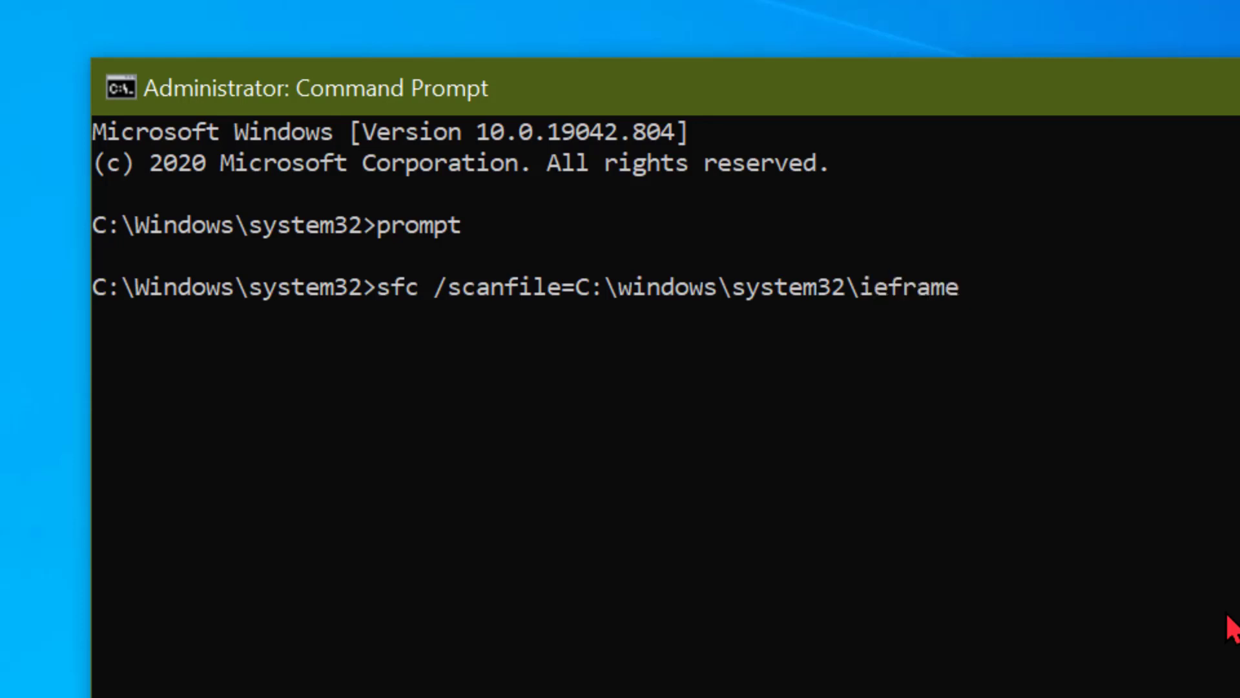
pyautogui.write('.dll')
pyautogui.press('Return')
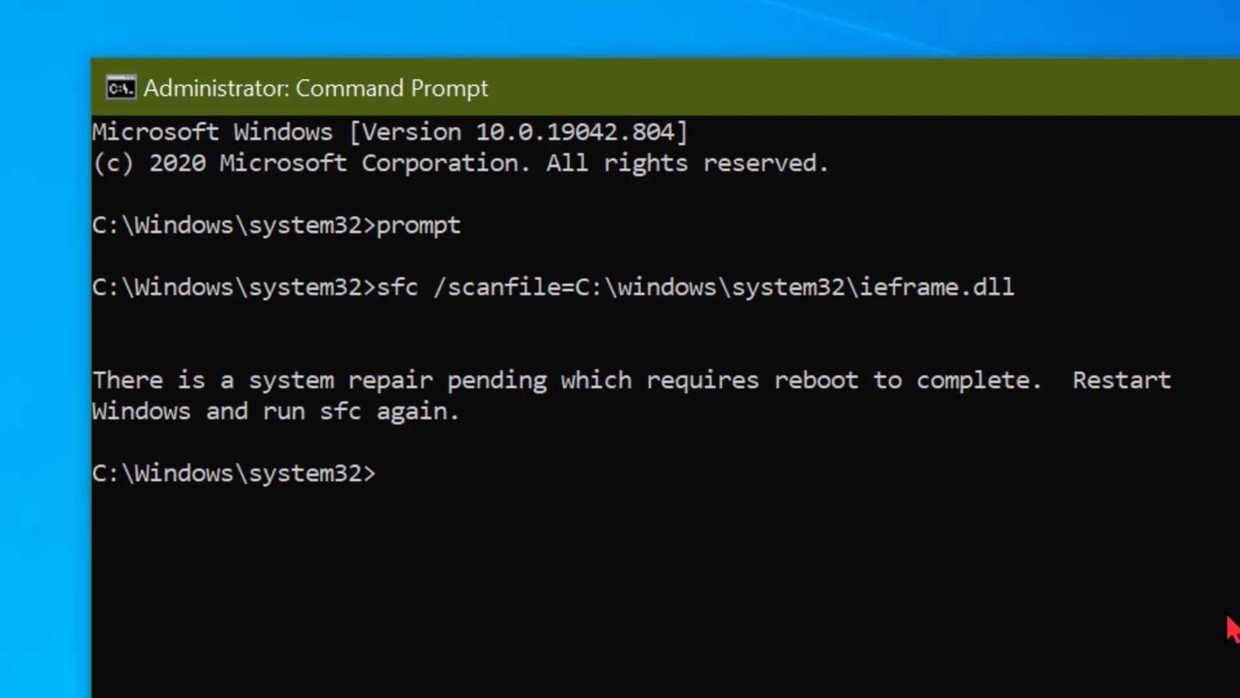
# - Enter sfc /veryfyfile=C:\windows\system32\ieframe.dll, removing the stray 'z' from the path
pyautogui.write('sfc /')
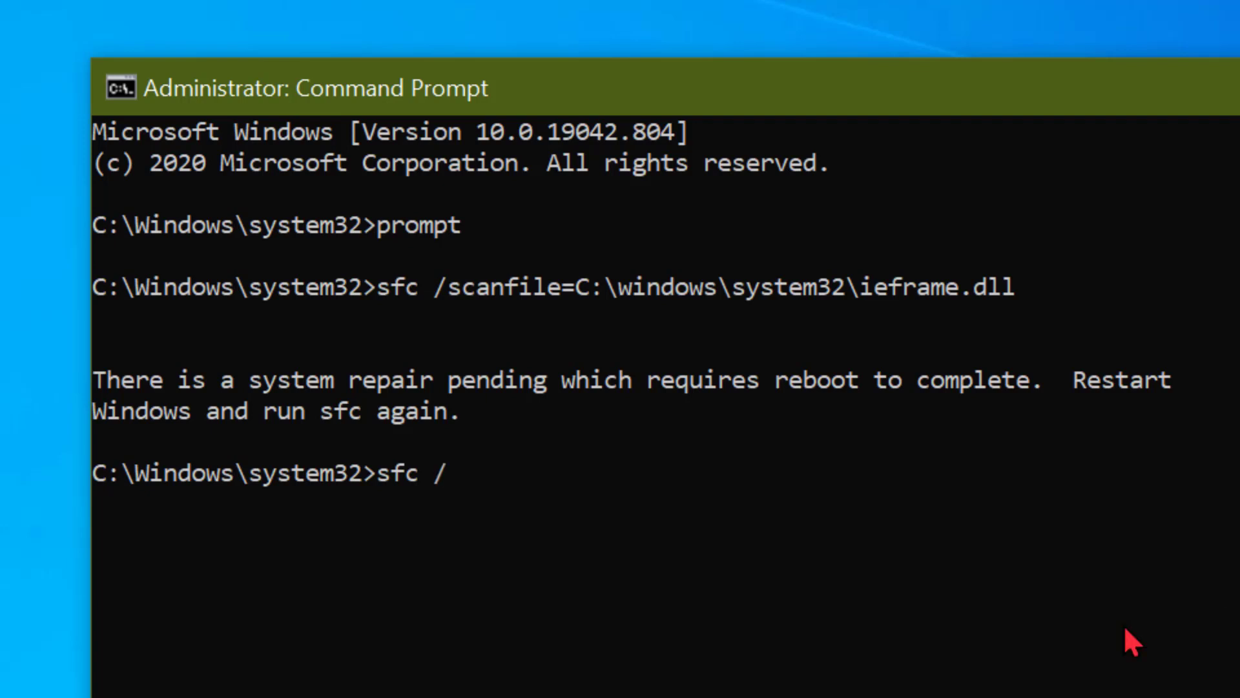
pyautogui.write('veryfyfile')
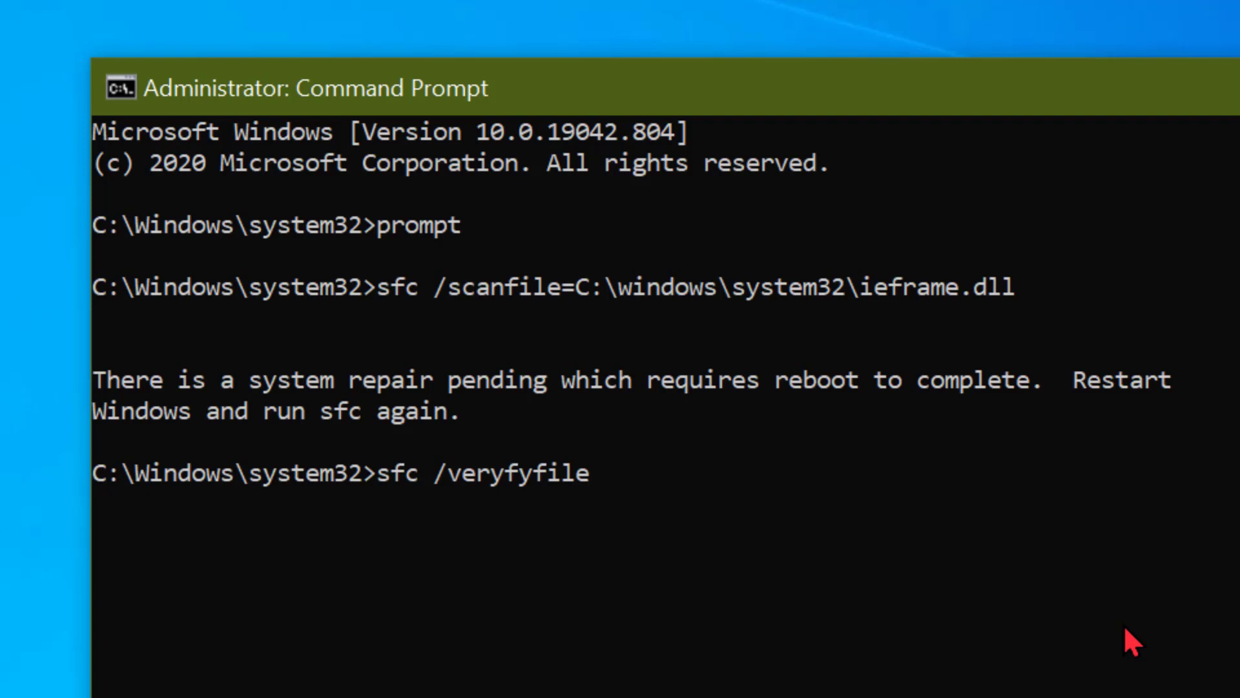
pyautogui.write('=C:\\windo')
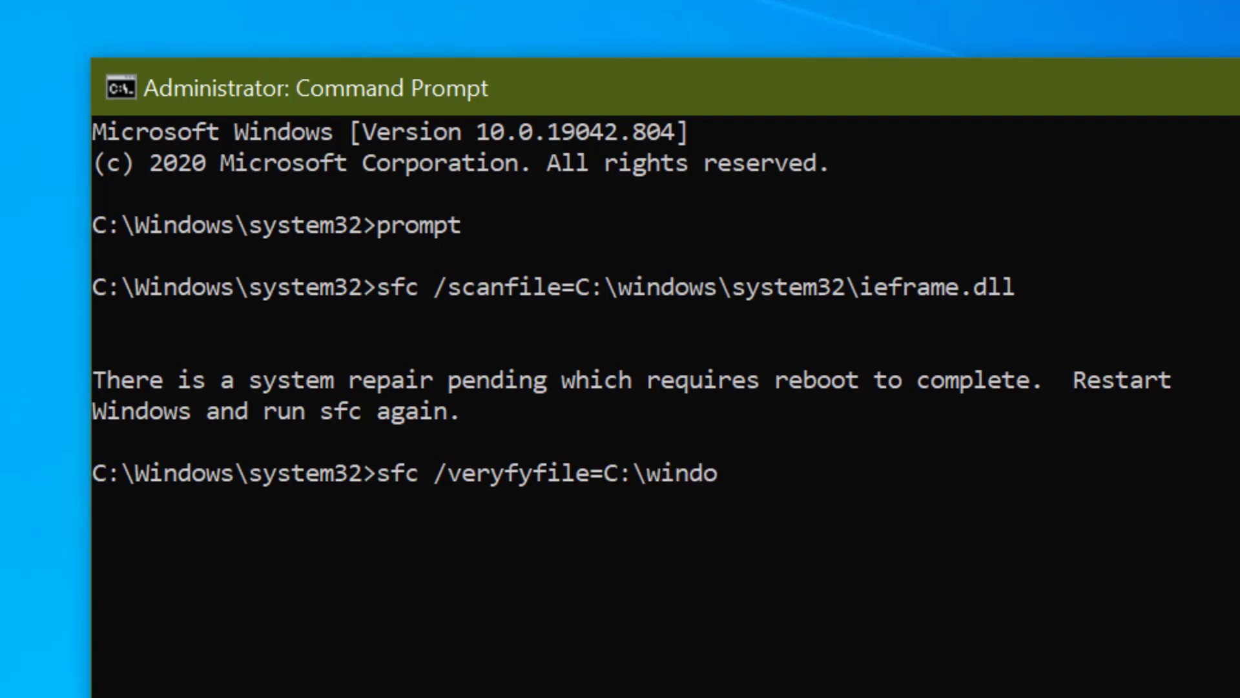
pyautogui.write('ws\\system')
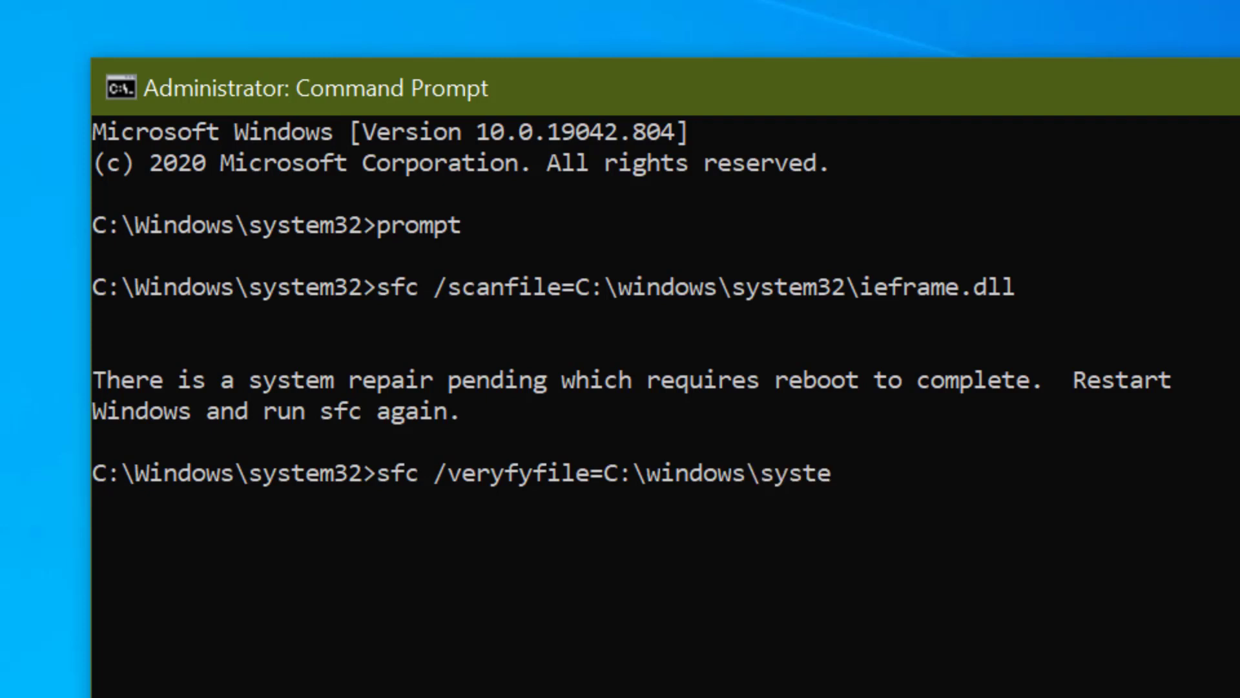
pyautogui.write('32\\')
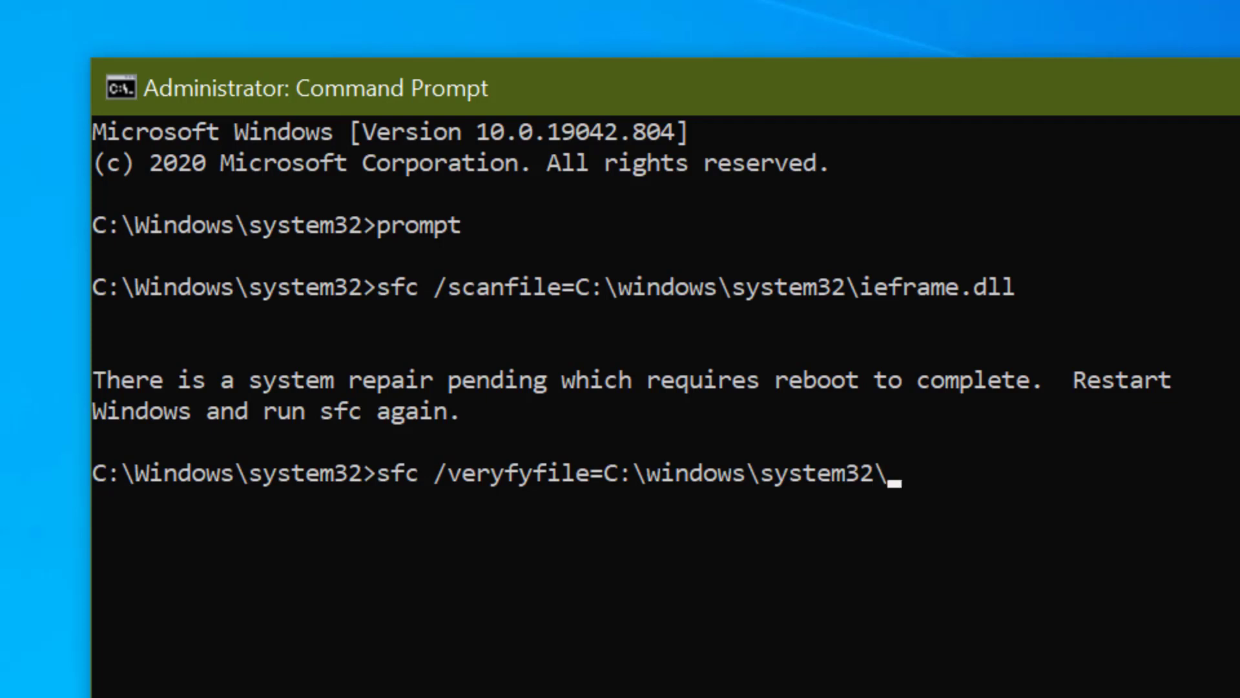
pyautogui.write('ieframe.')
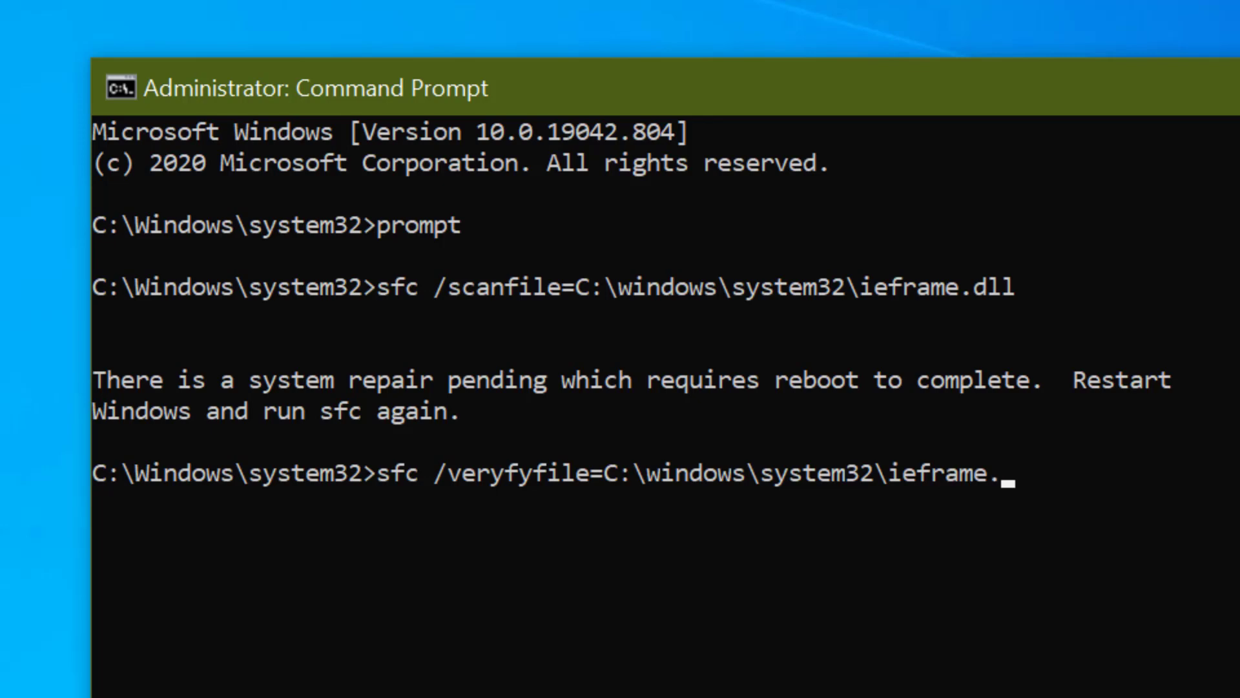
pyautogui.write('dll')
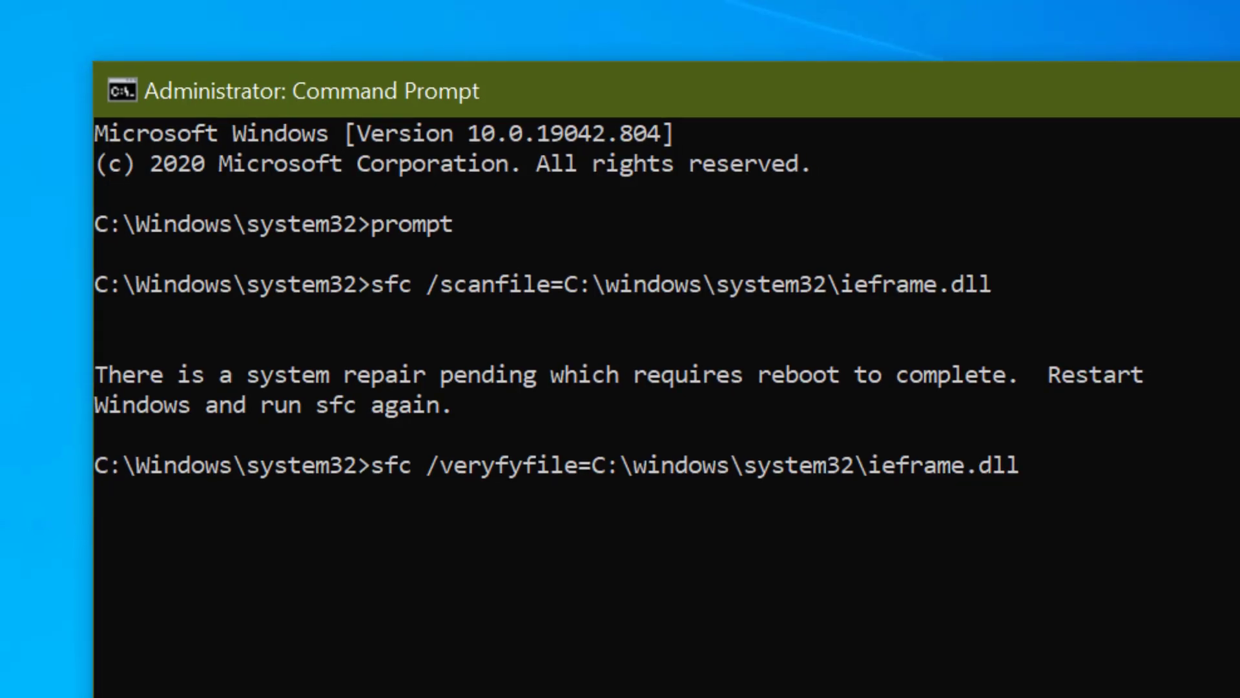
# - Run the verify-file check, exit Command Prompt, and return to the 'How to fix Flickering Screen in Windows 10' note
pyautogui.press('Return')
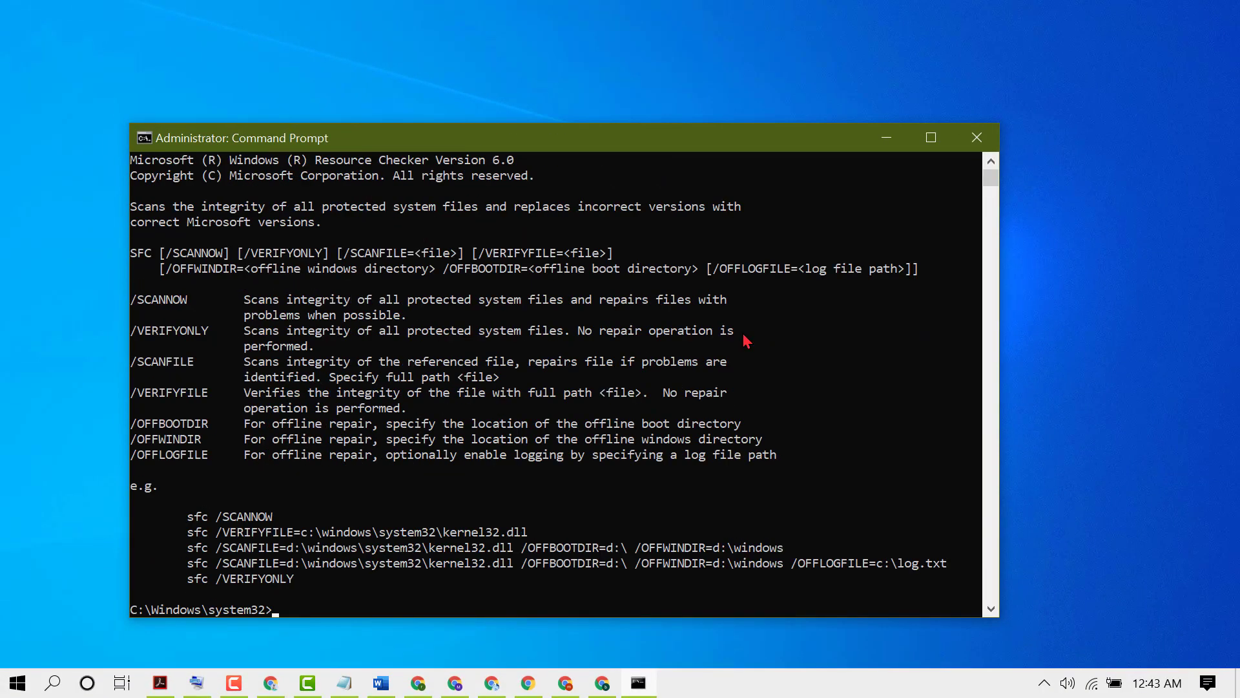
pyautogui.scroll(-4, 652, 376)
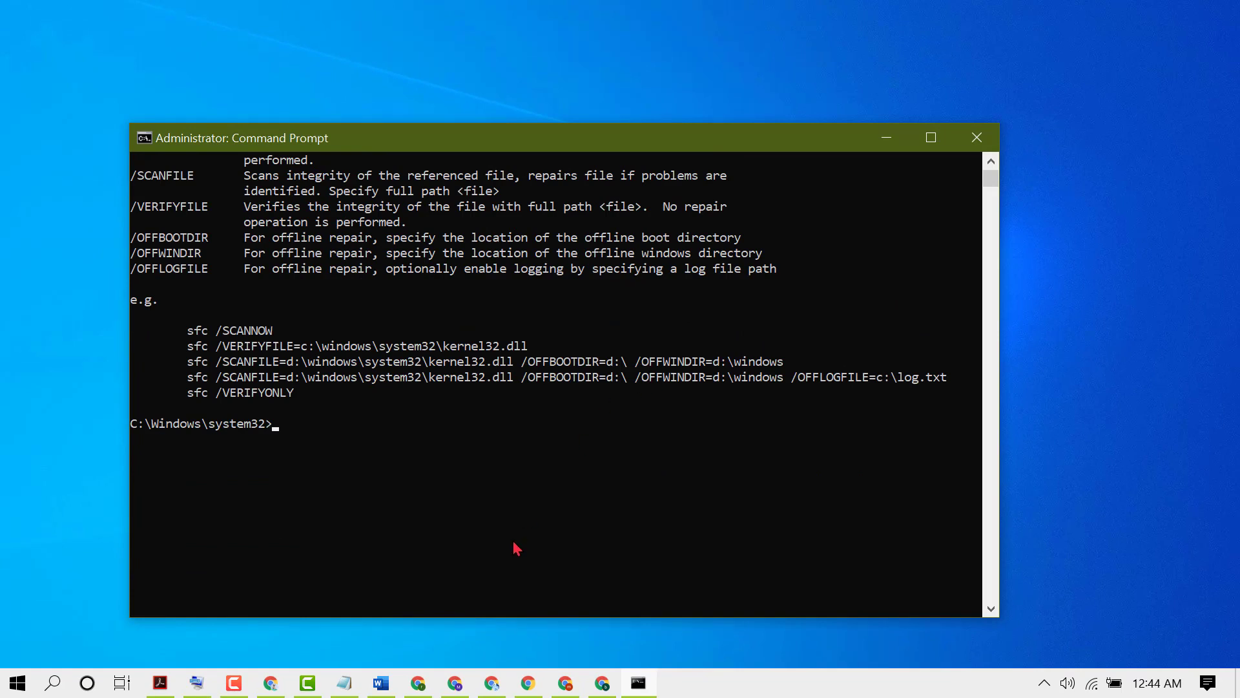
pyautogui.write('exir')
pyautogui.press('BackSpace')
pyautogui.write('t')
pyautogui.press('Return')
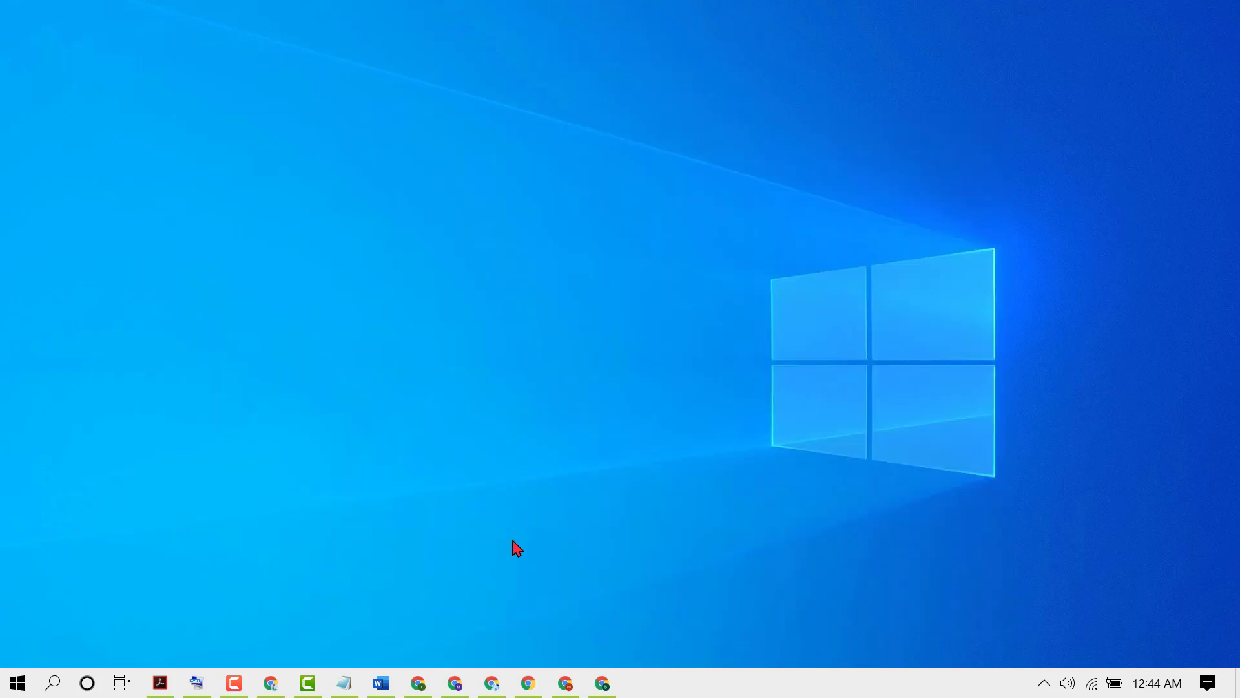
pyautogui.click(345, 685)
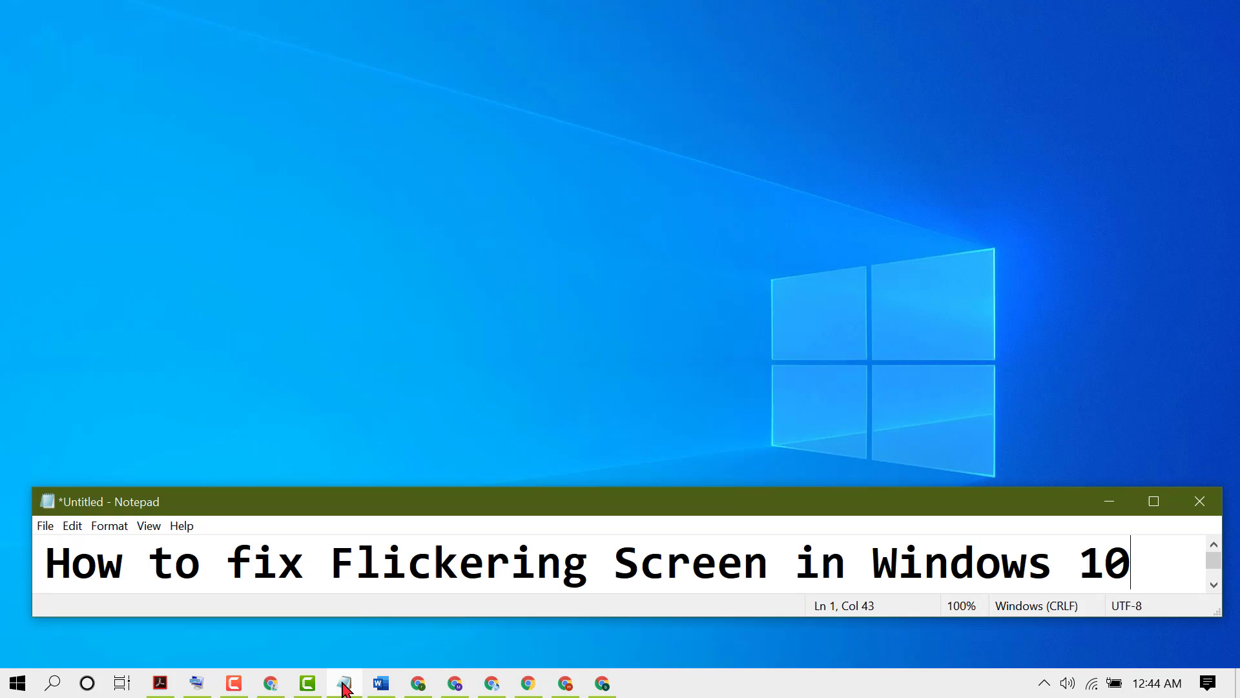